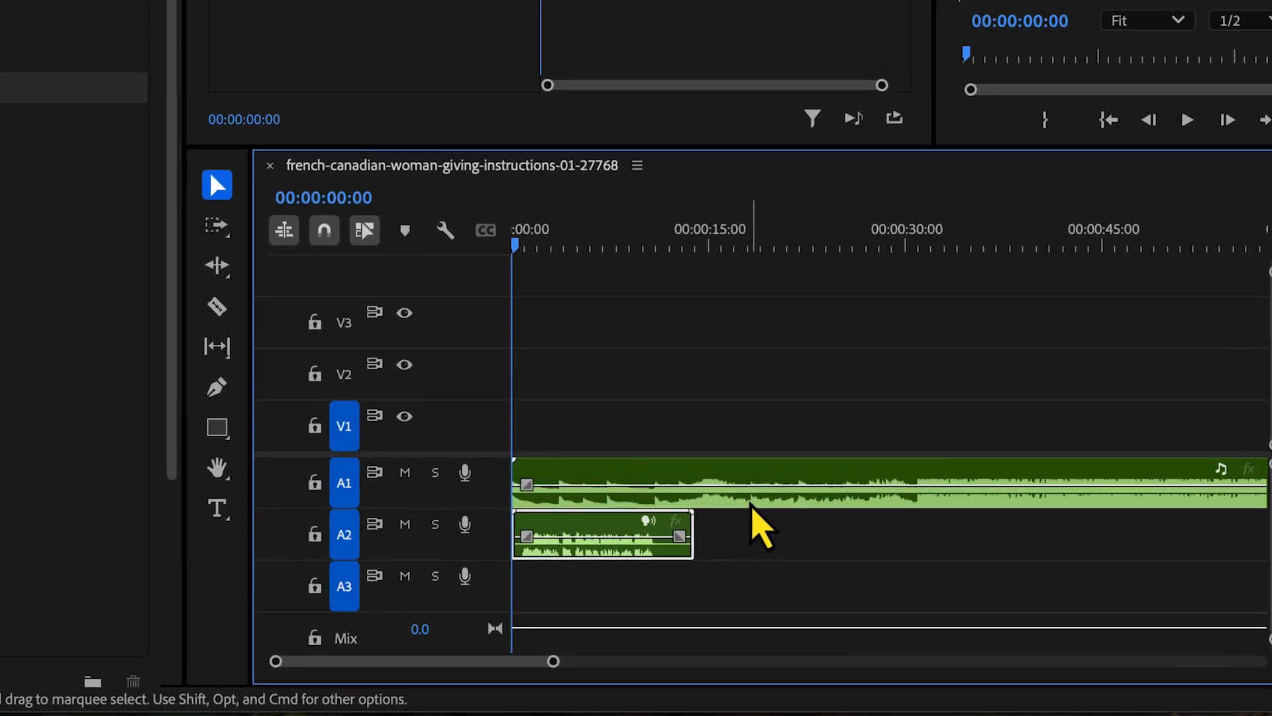
Select the music clip on A1 and the voice clip on A2, and play them together from the start of the sequence.
left_click(619, 591)
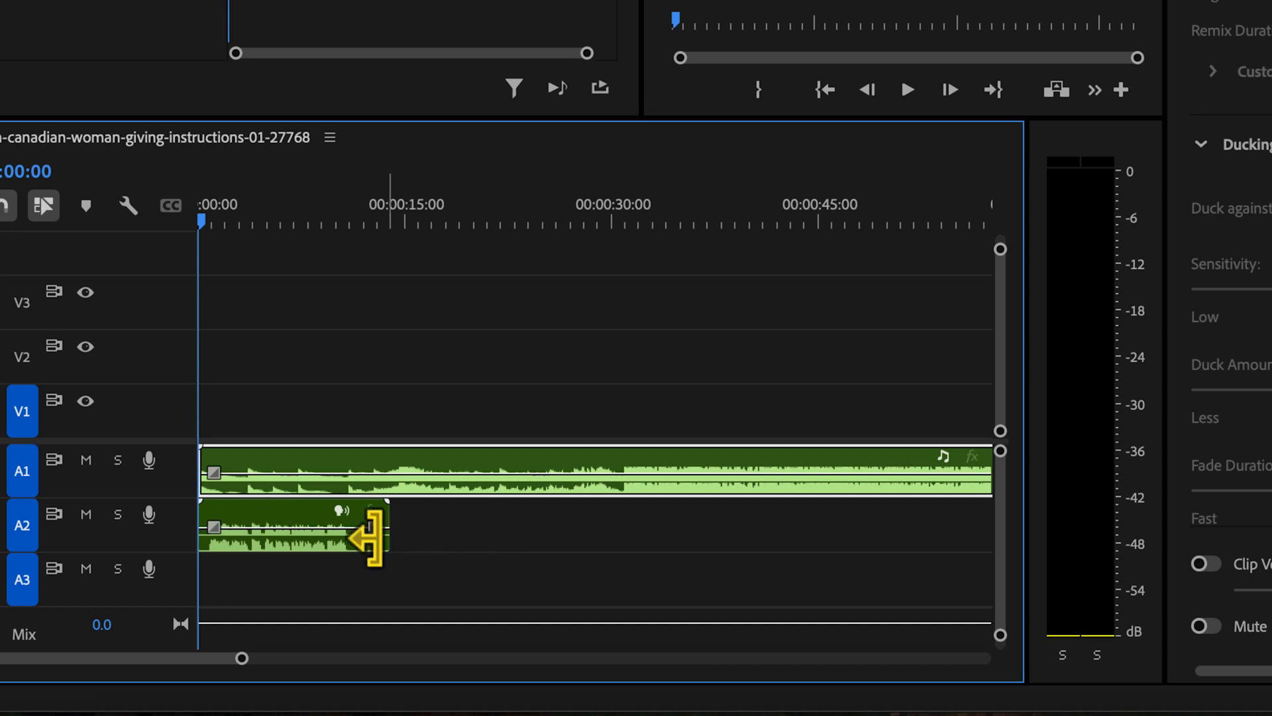
left_click(367, 547)
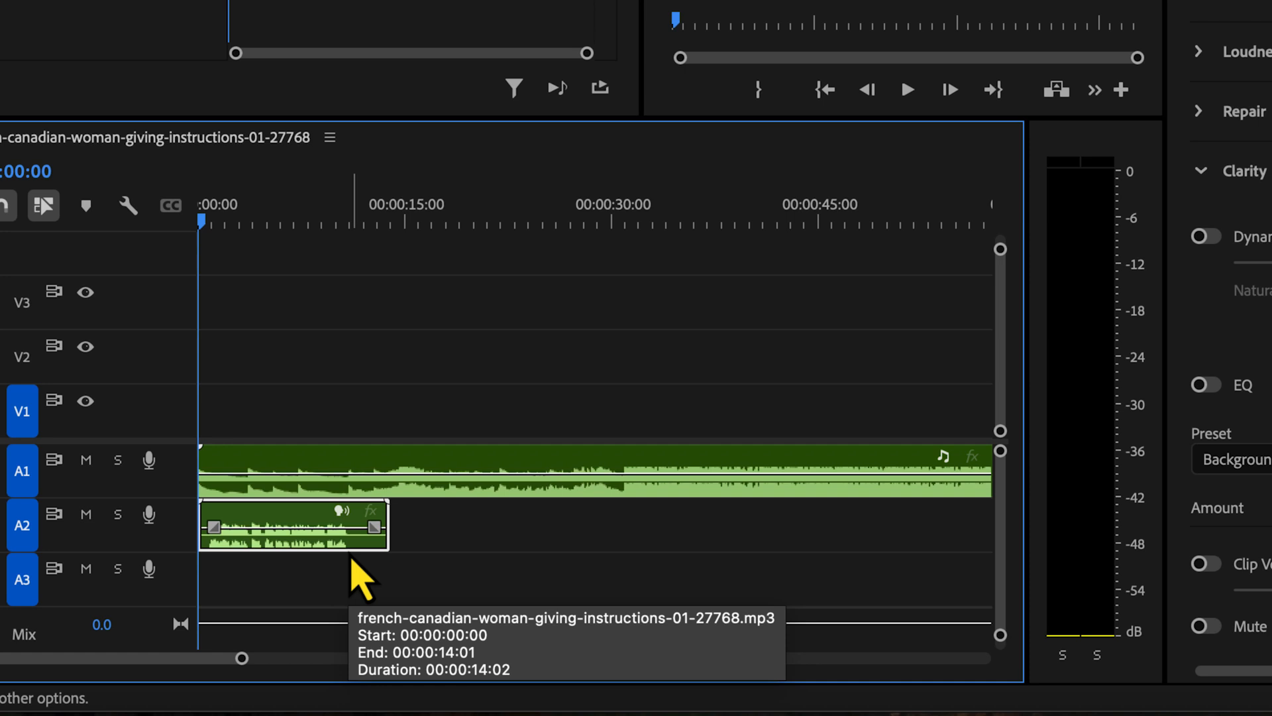
key("space")
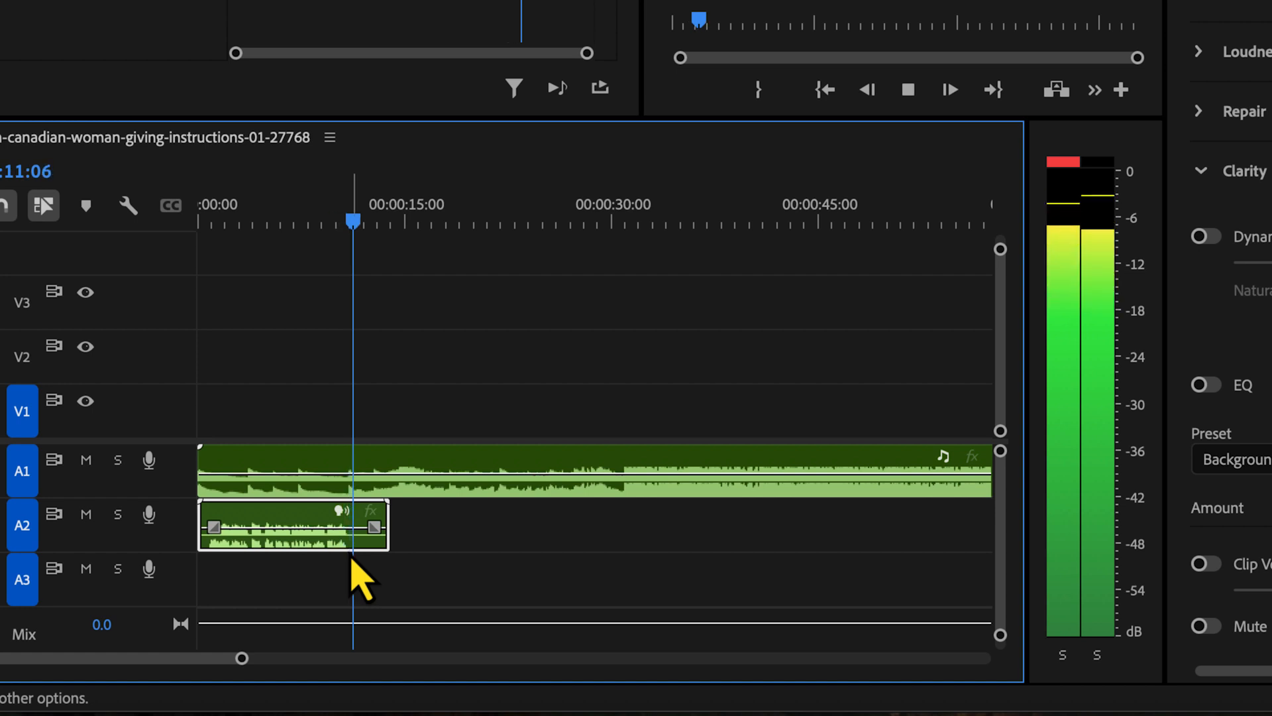
key("space")
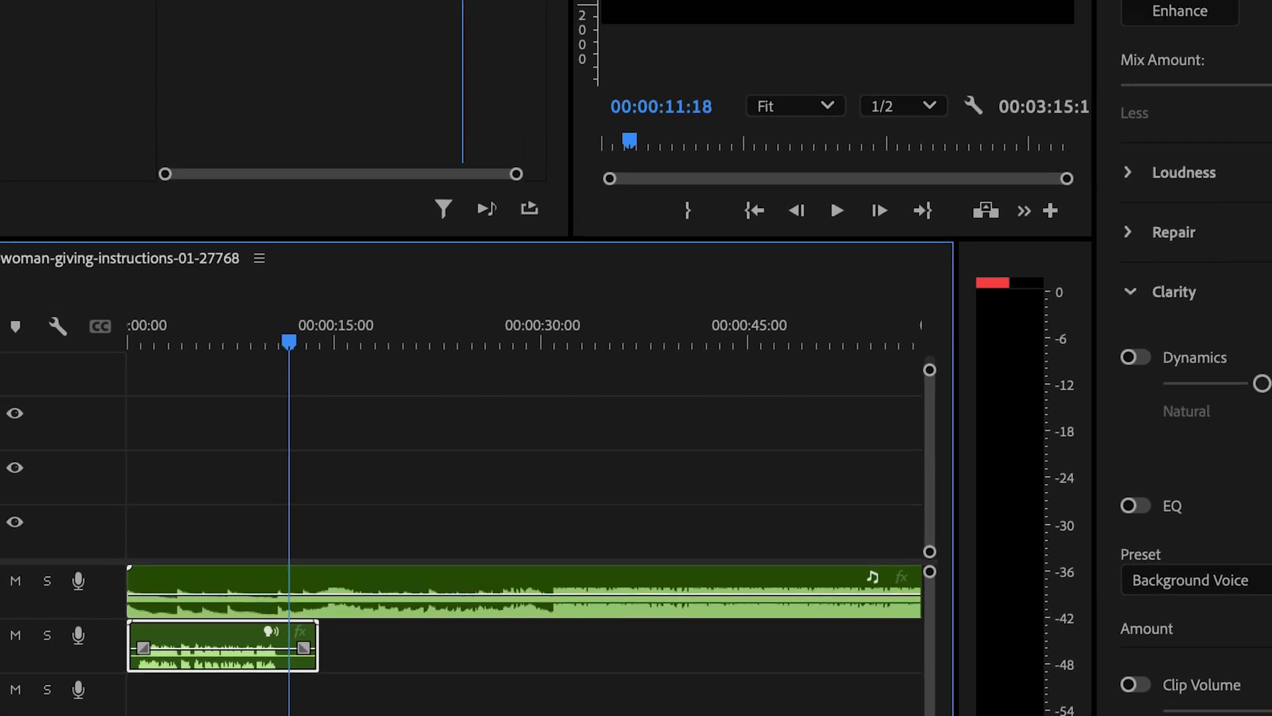
Switch to the Audio workspace and bring up the effects library.
left_click(1065, 8)
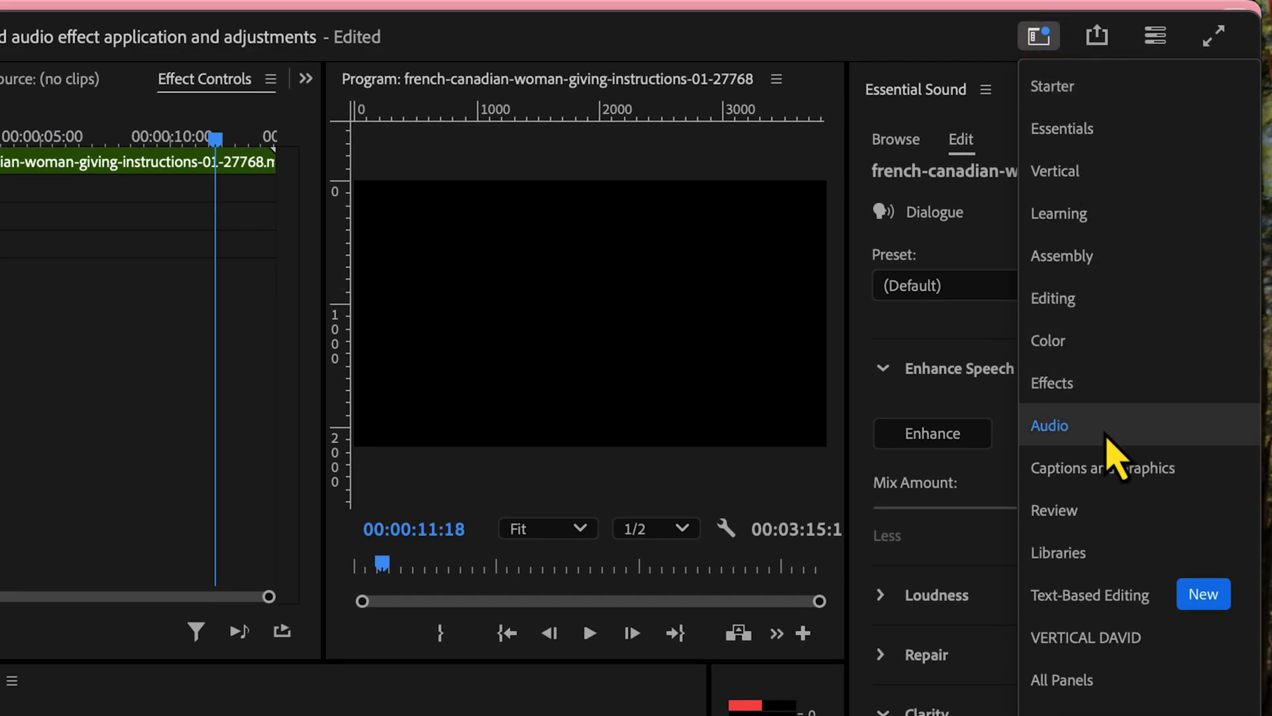
left_click(1107, 435)
left_click(484, 246)
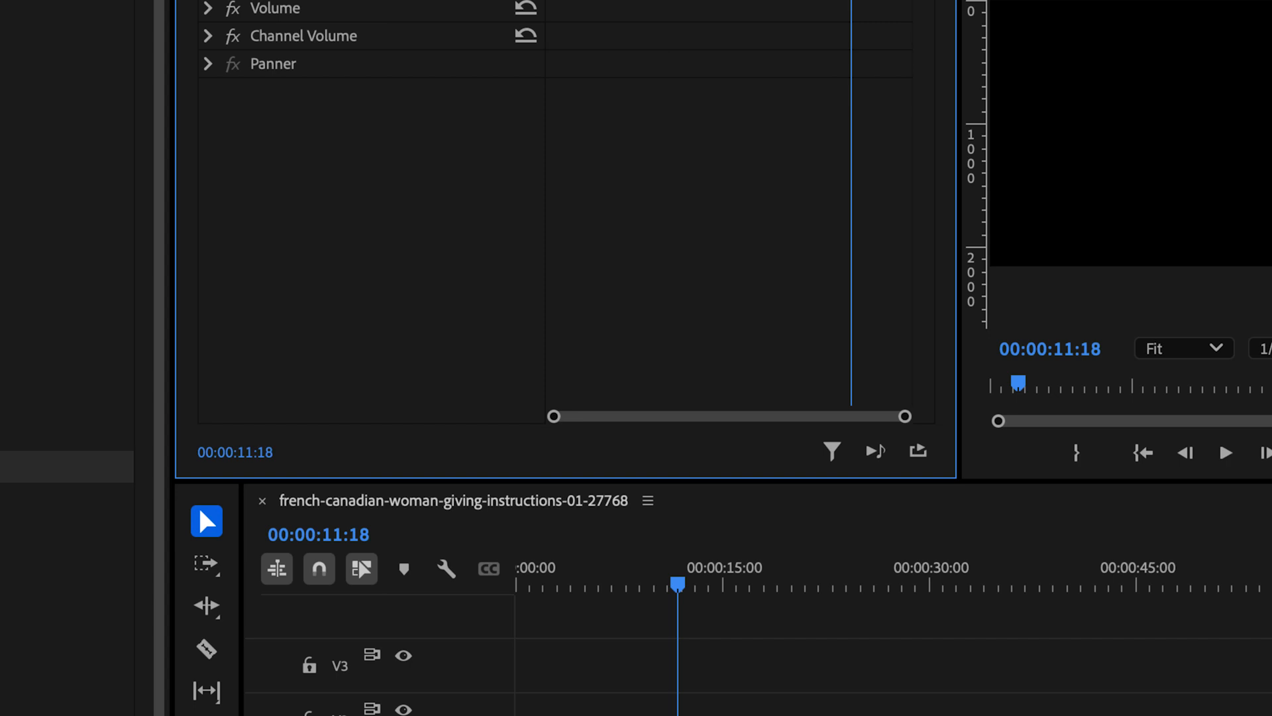
left_click(356, 79)
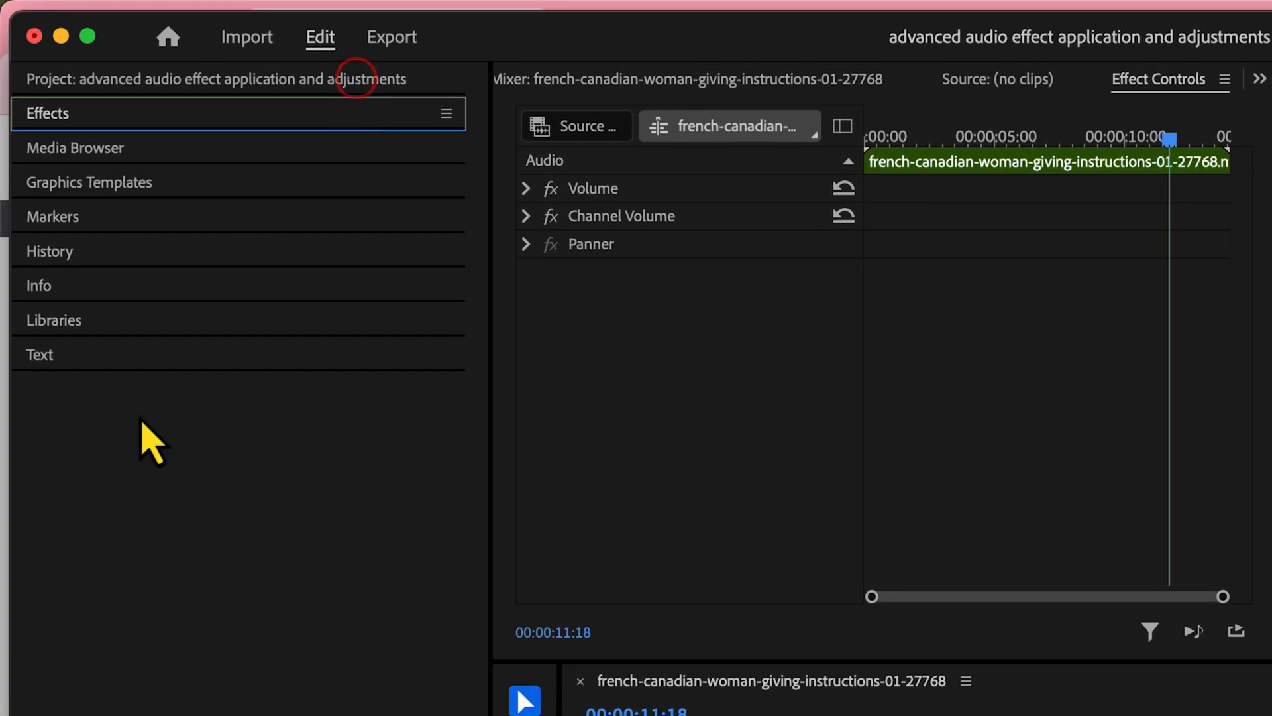
left_click(203, 110)
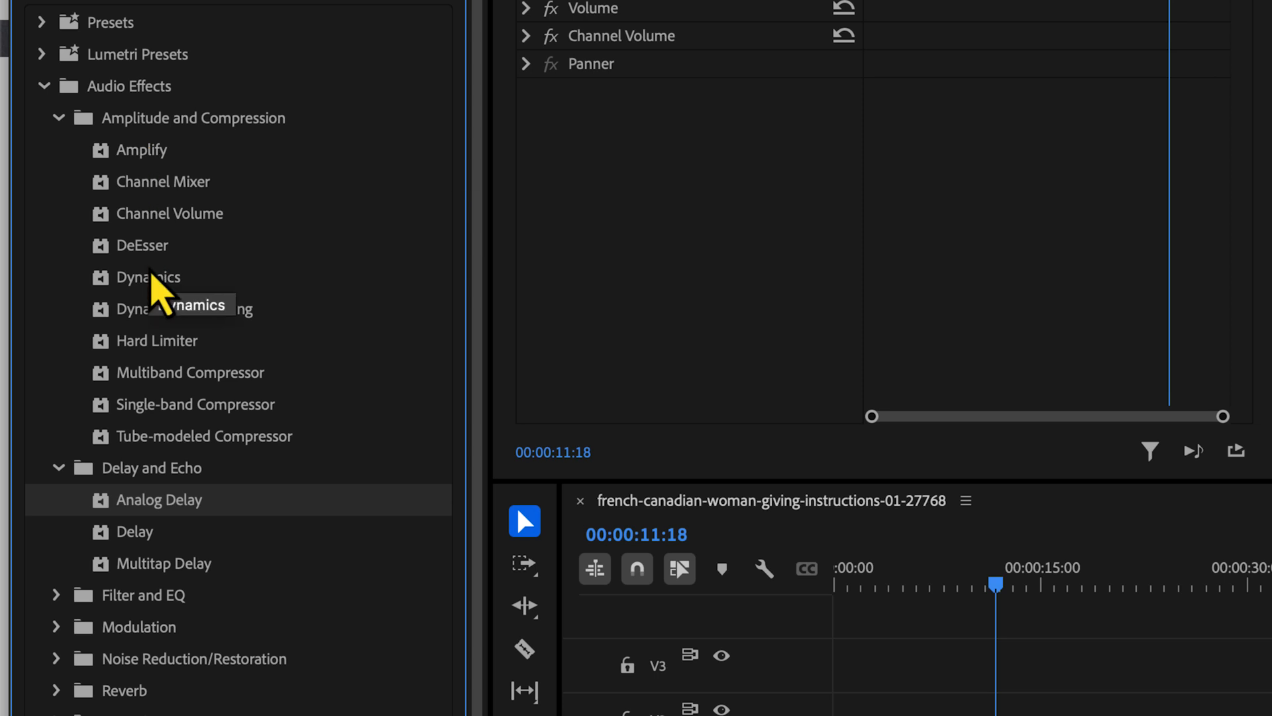
Examine the audio effects available under Amplitude and Compression, Delay and Echo, and Filter and EQ.
left_click(59, 118)
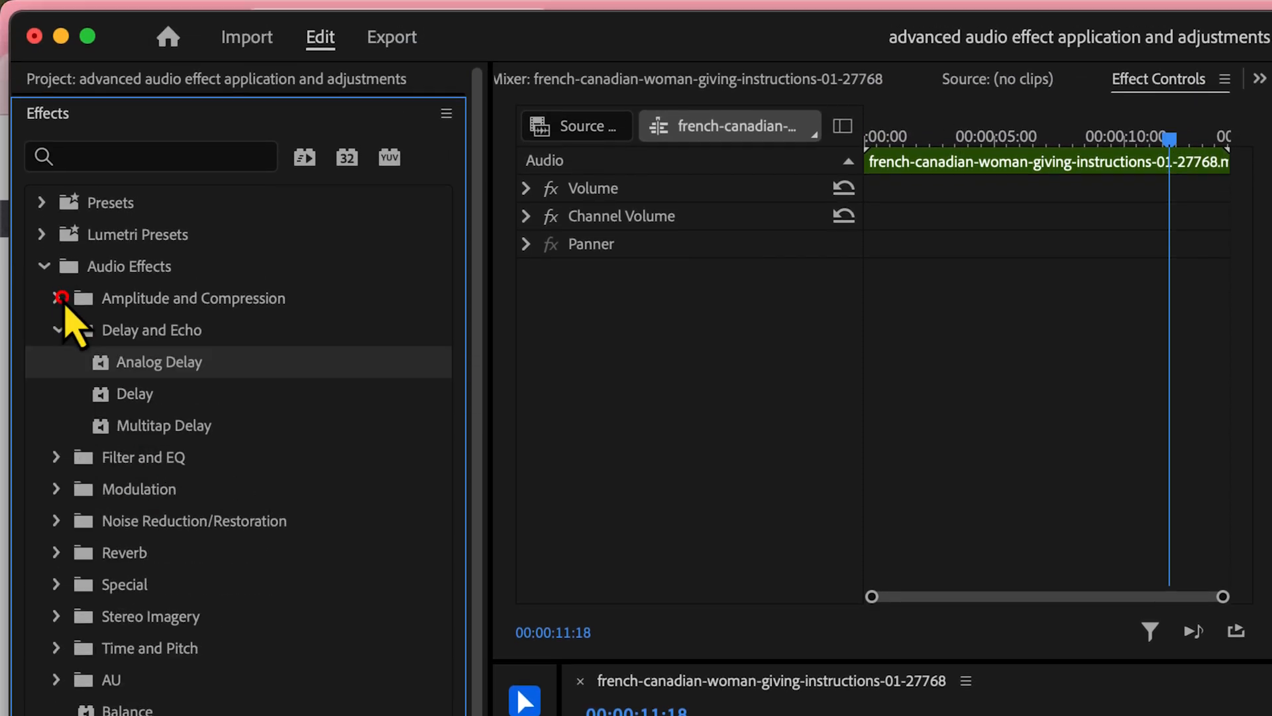
left_click(43, 266)
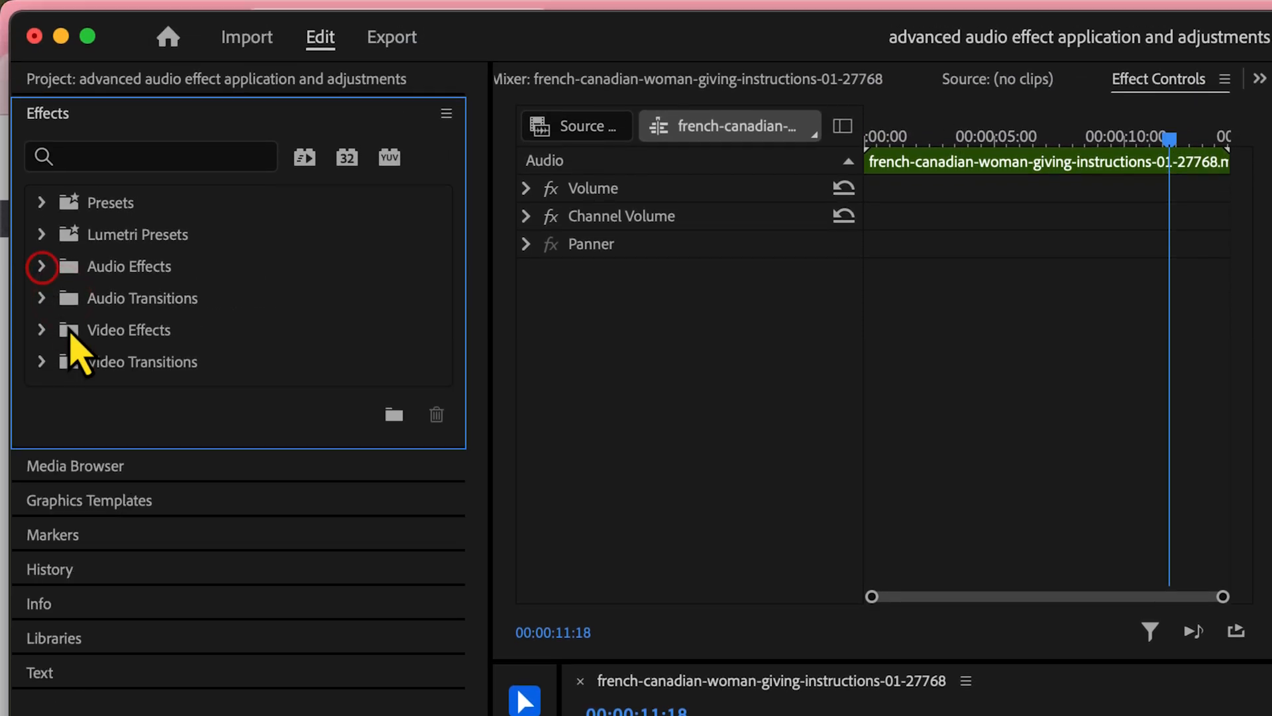
left_click(42, 265)
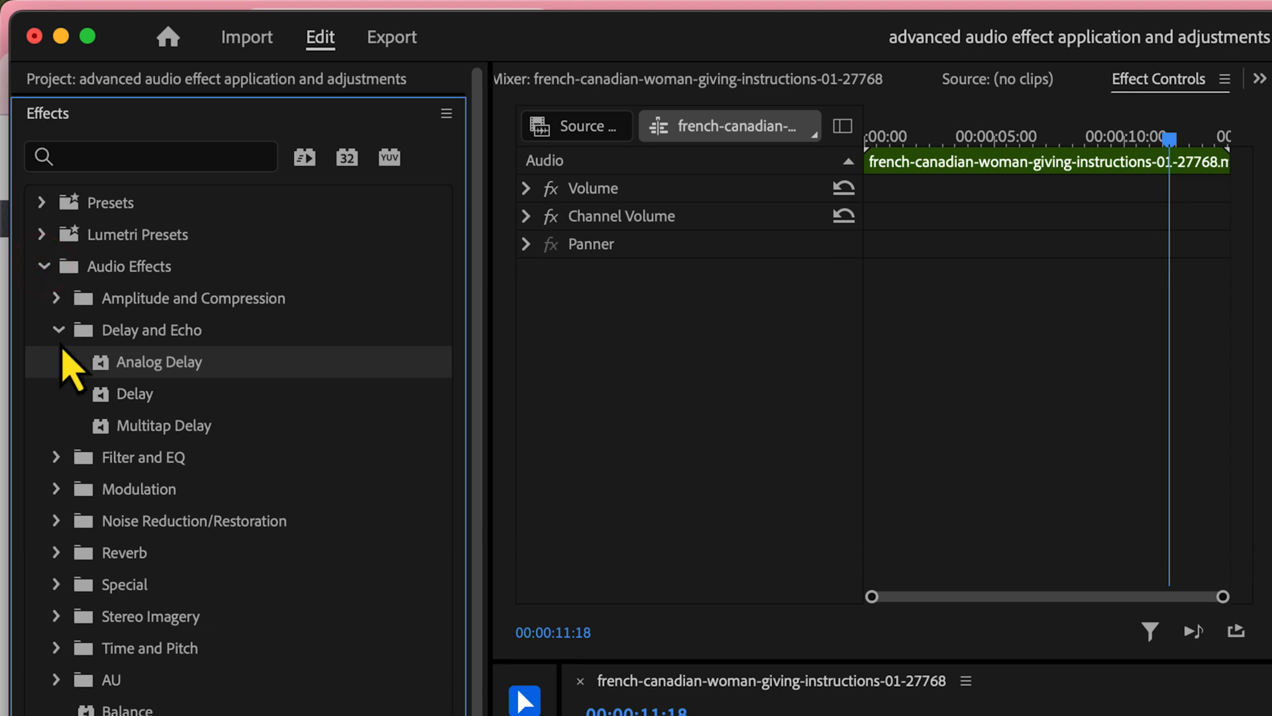
left_click(58, 329)
left_click(57, 329)
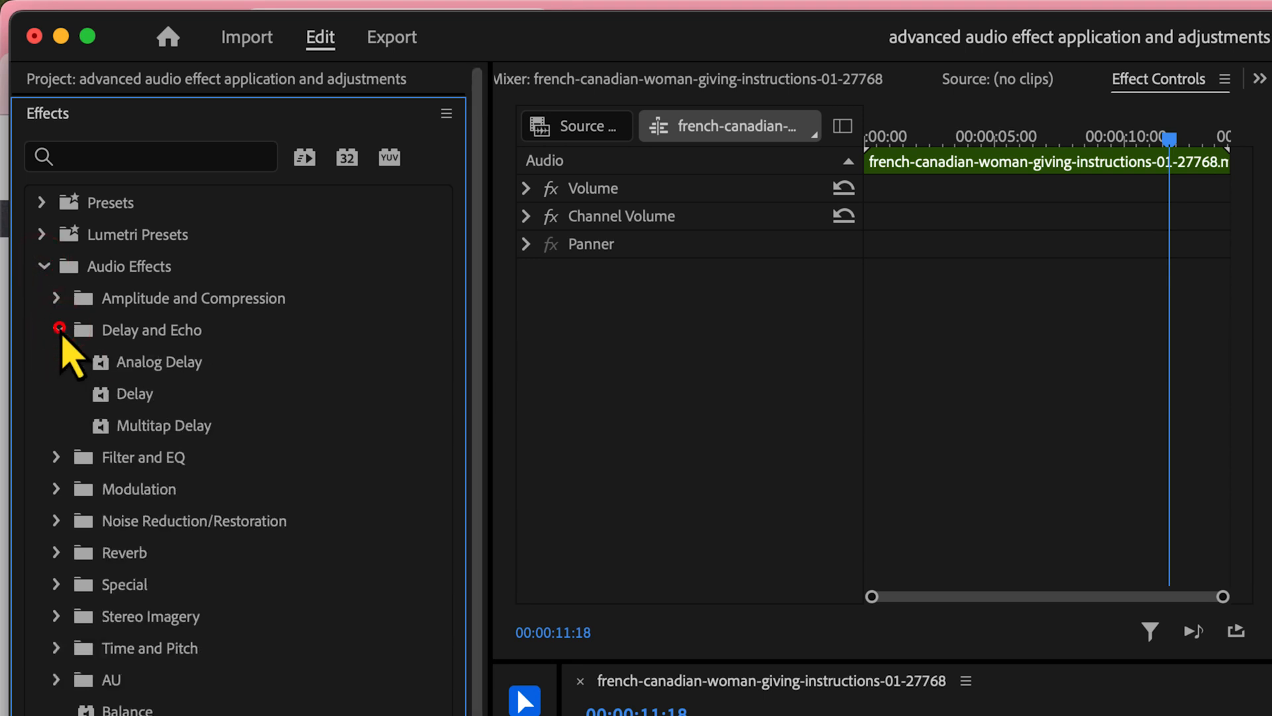
left_click(57, 298)
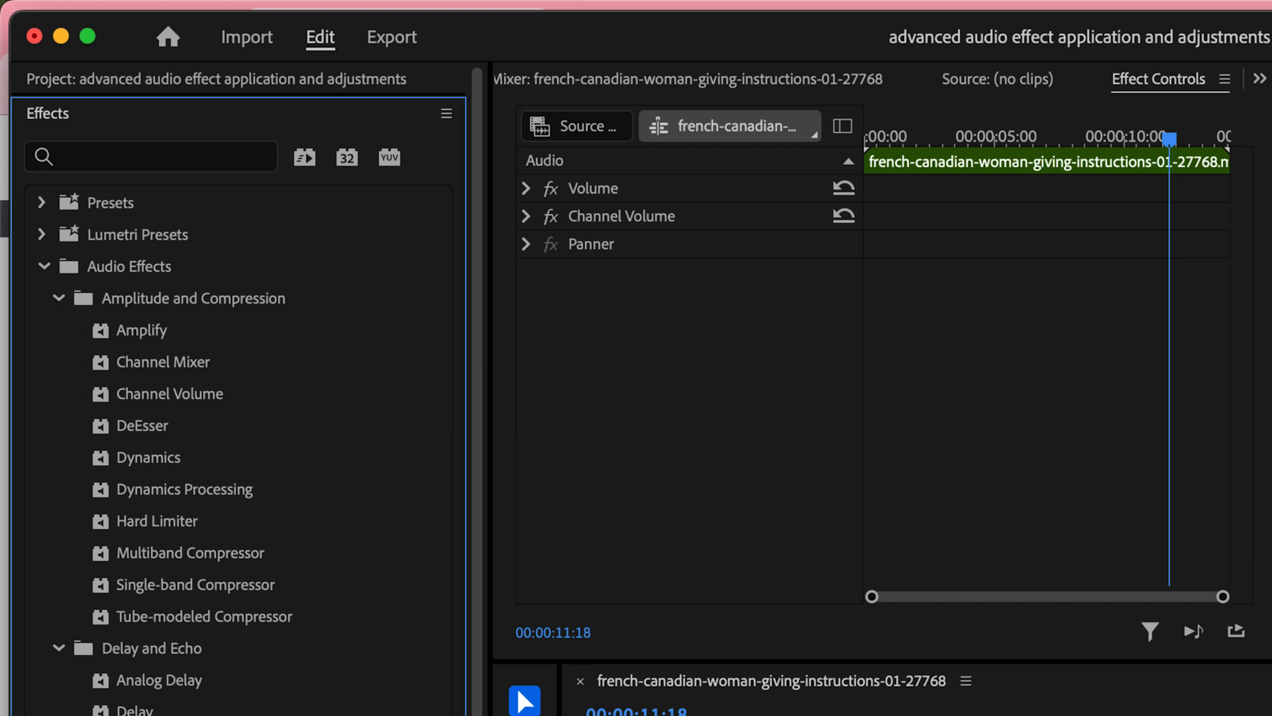
left_click(58, 414)
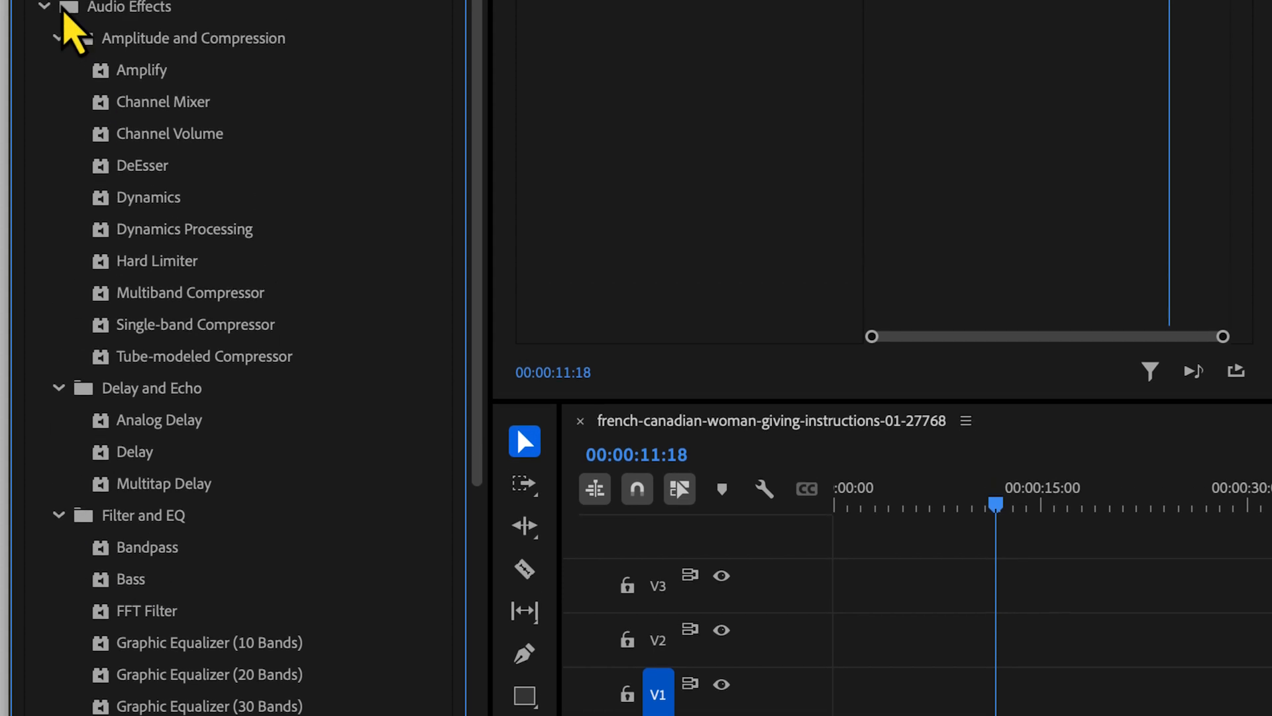
left_click(59, 280)
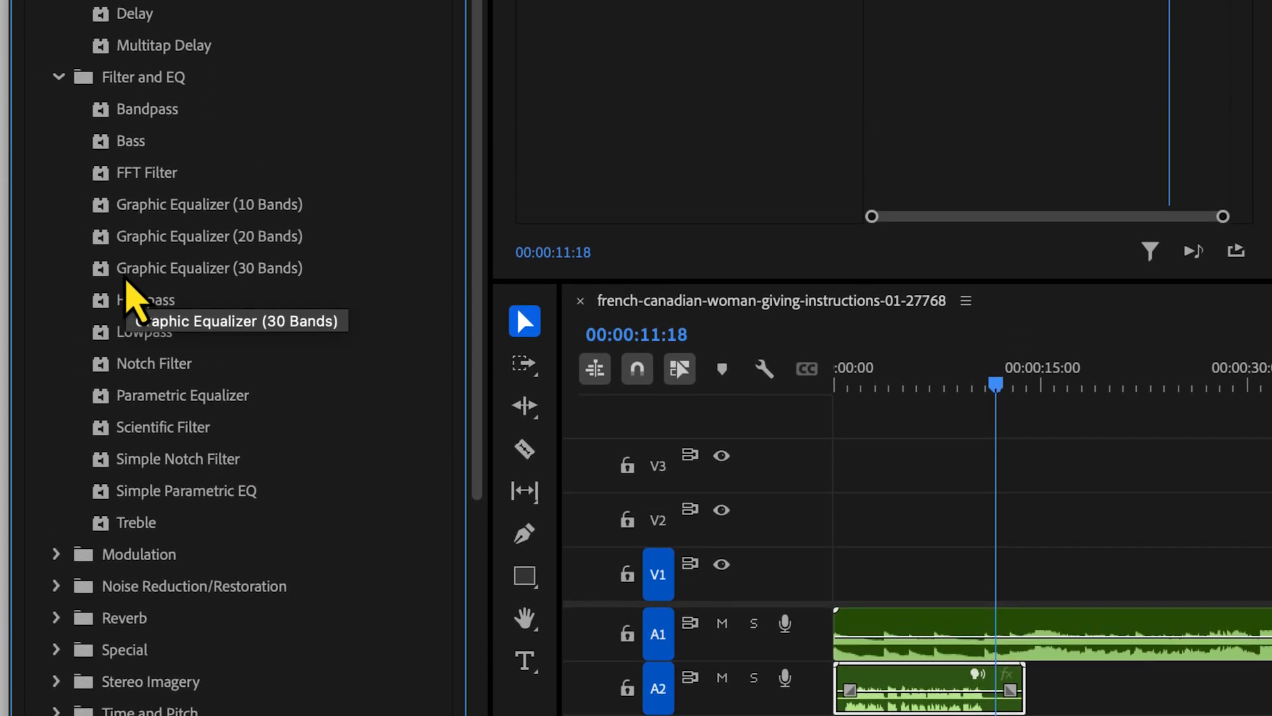
scroll(149, 633, "down", 3)
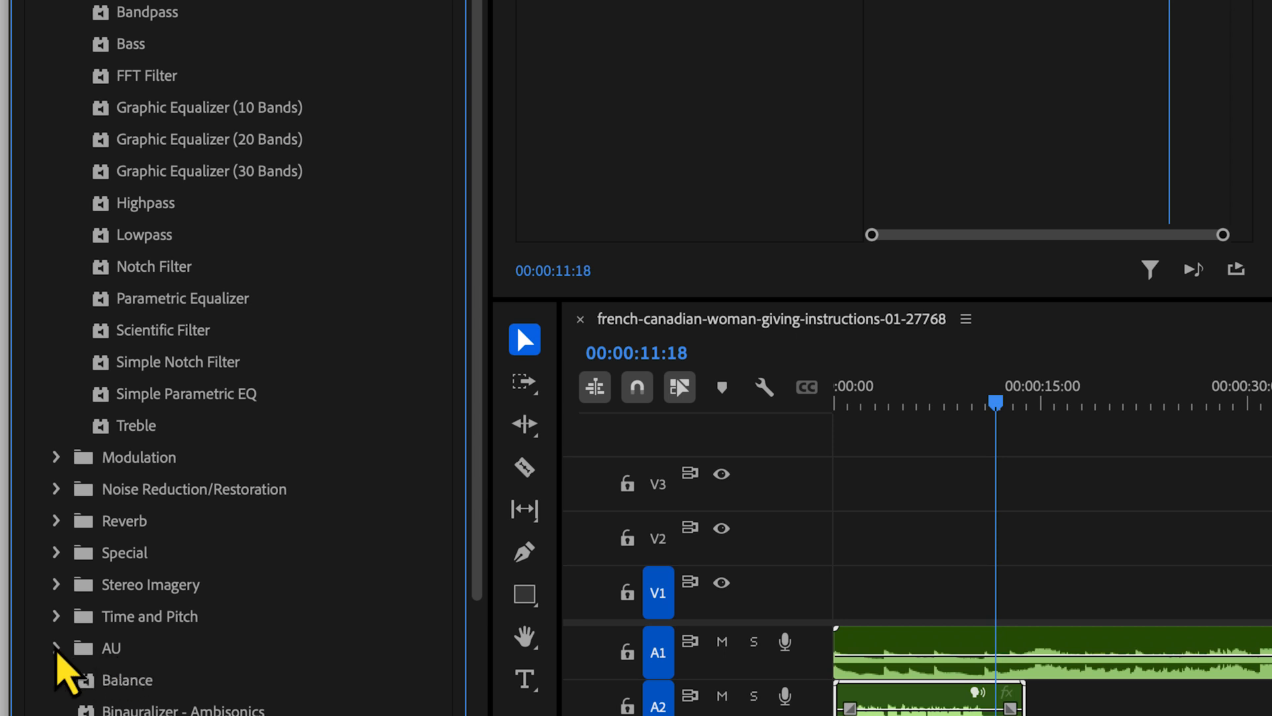
scroll(57, 652, "down", 2)
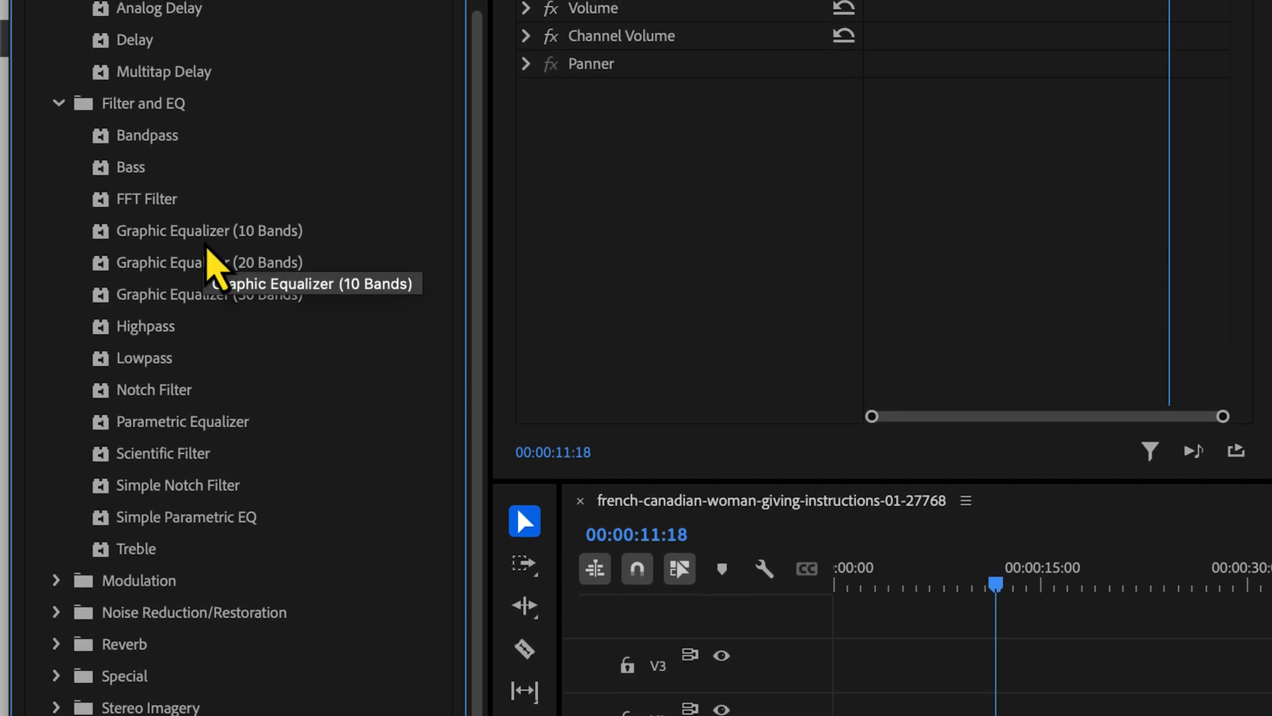
Apply the Lowpass effect to the voice clip on A2 and play it from near the start.
left_click(136, 360)
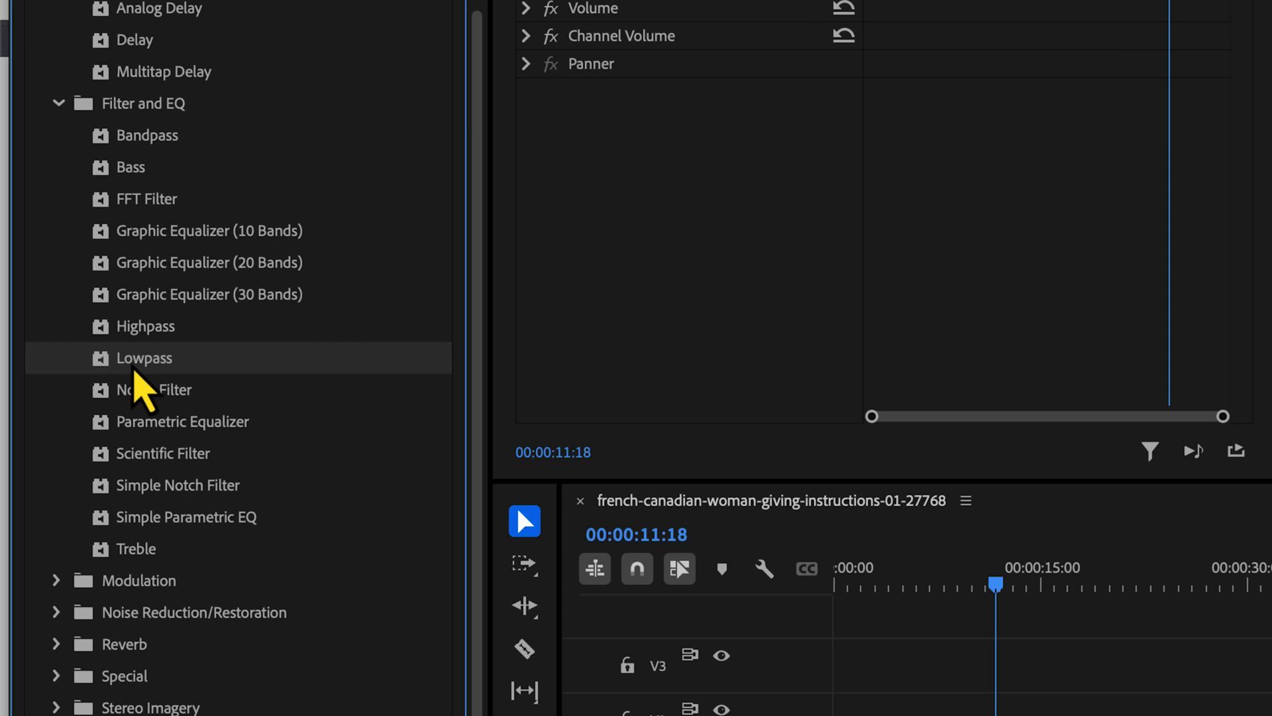
left_click_drag(132, 366, 907, 715)
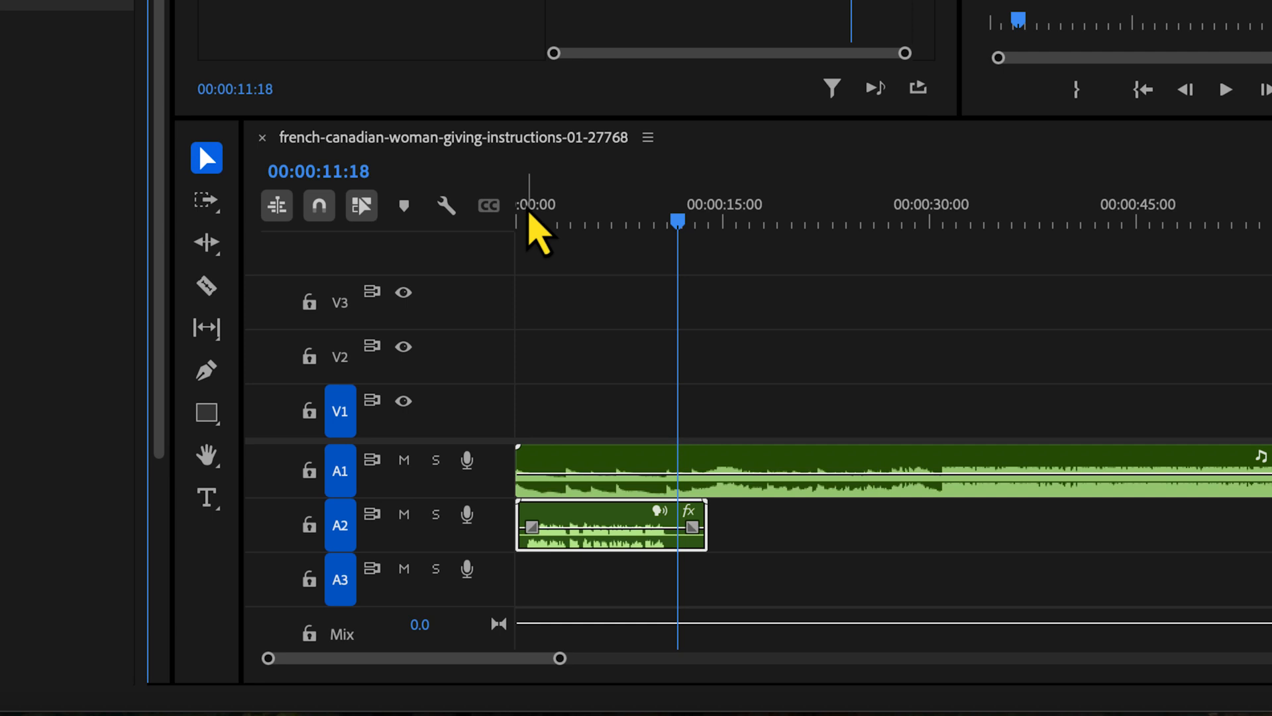
left_click(529, 217)
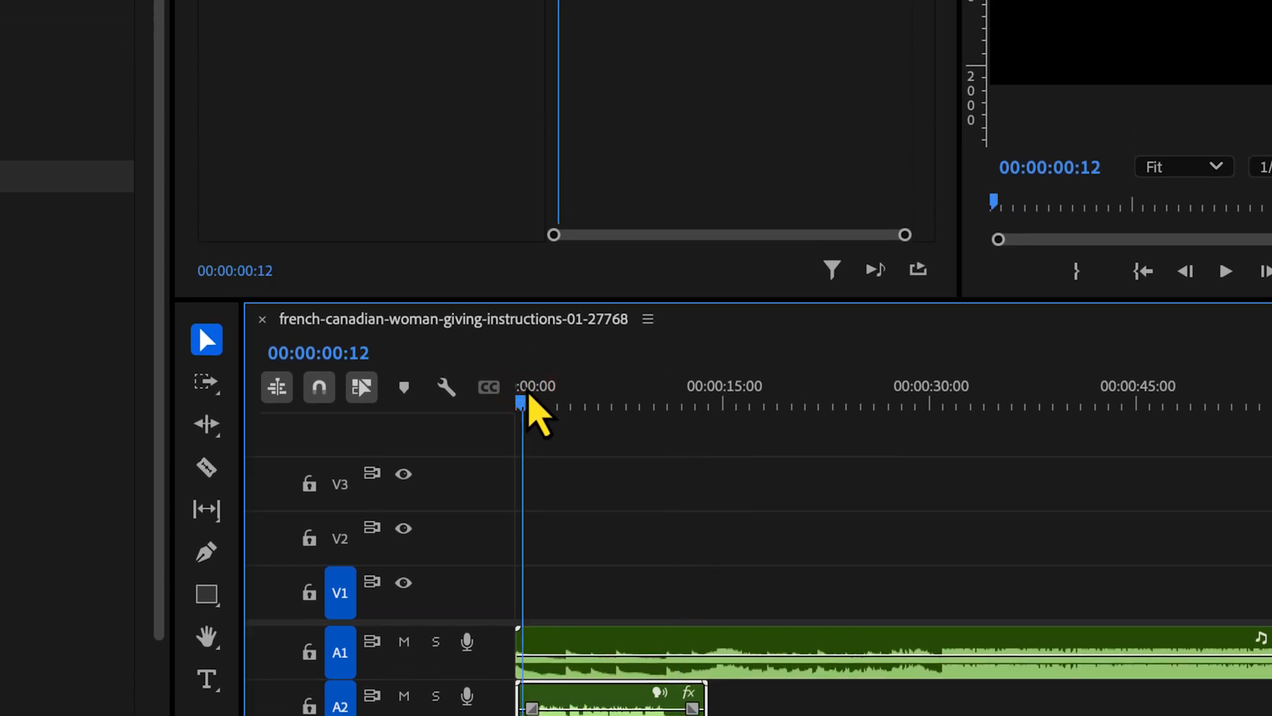
key("space")
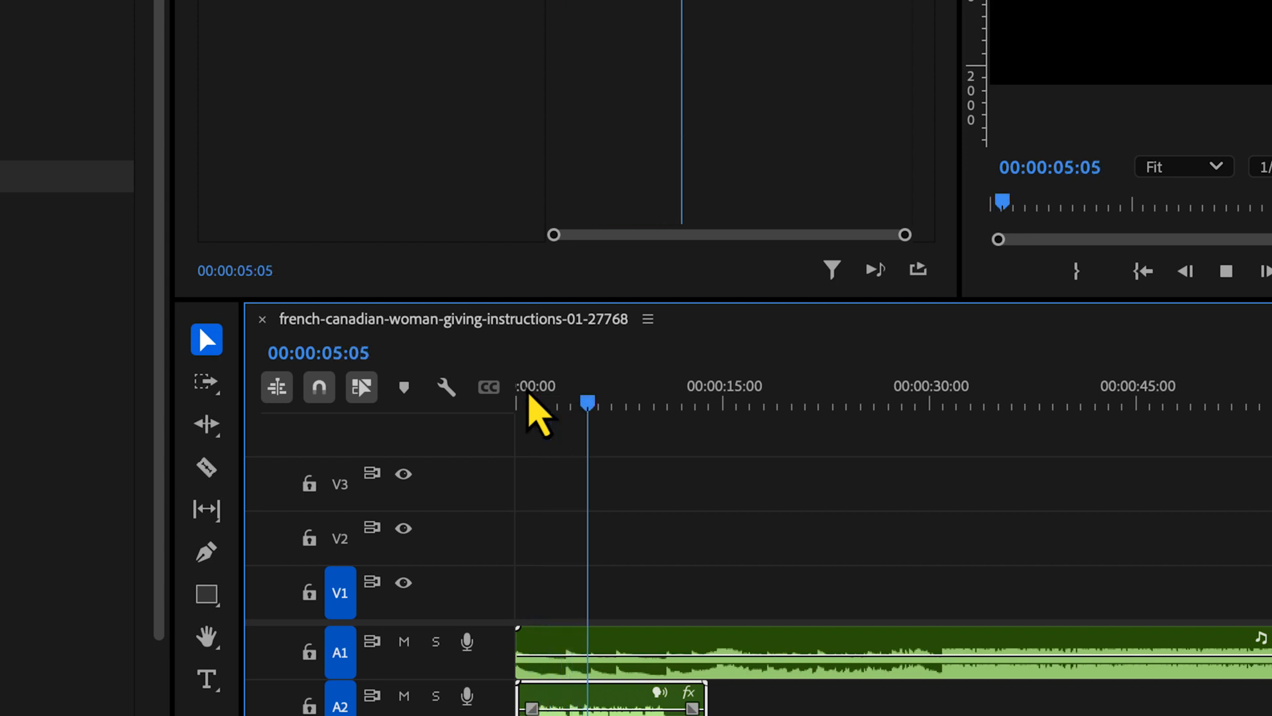
key("space")
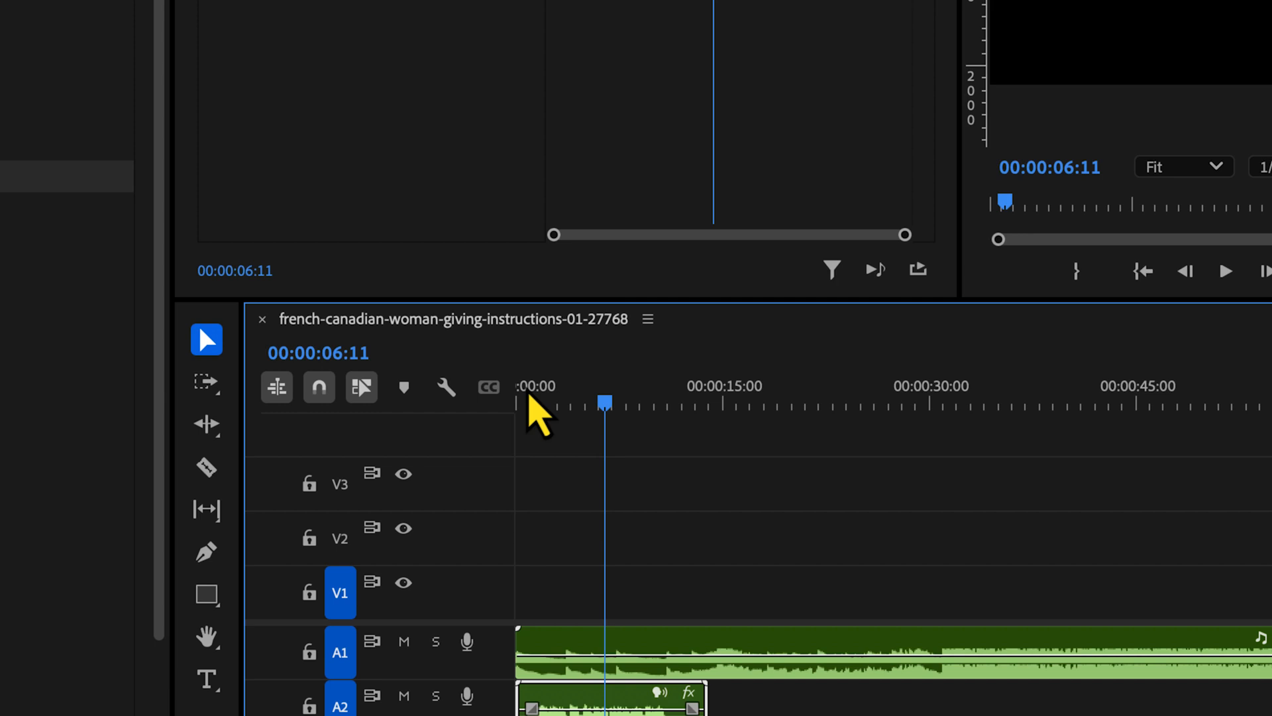
Apply the Highpass effect to the voice clip on A2 and play the sequence from the start to hear it.
left_click_drag(540, 392, 508, 398)
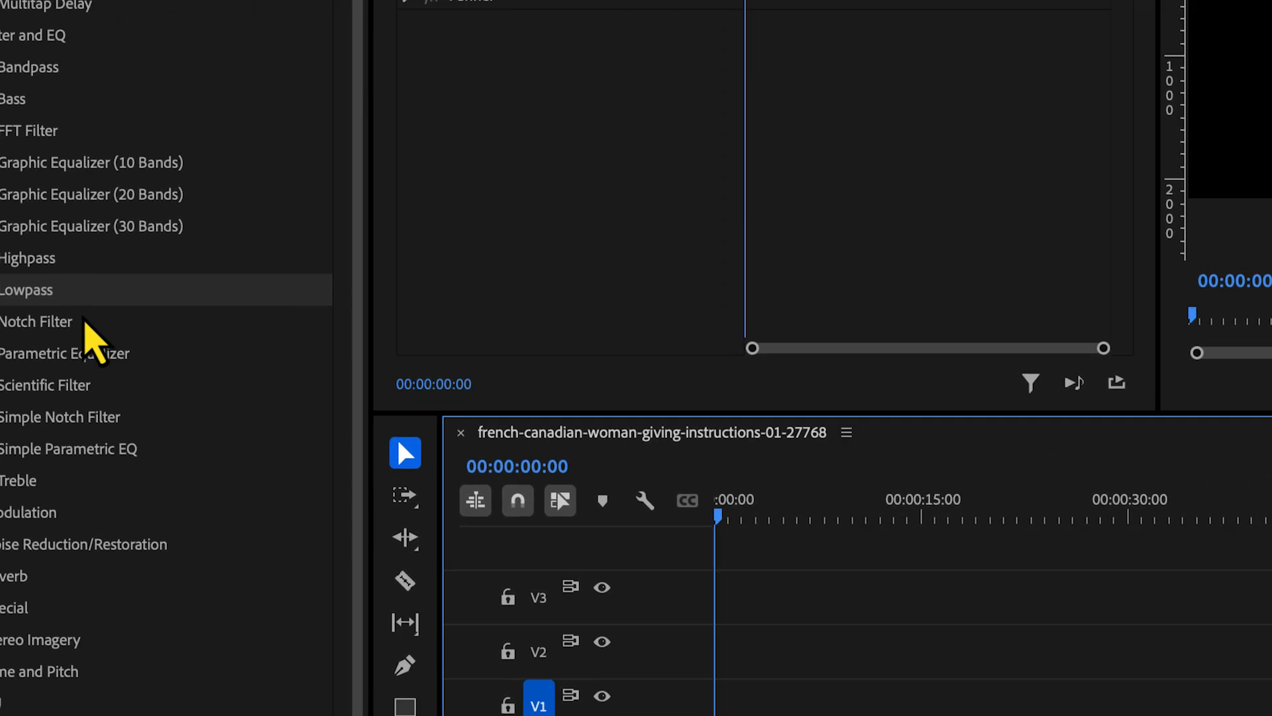
left_click(188, 328)
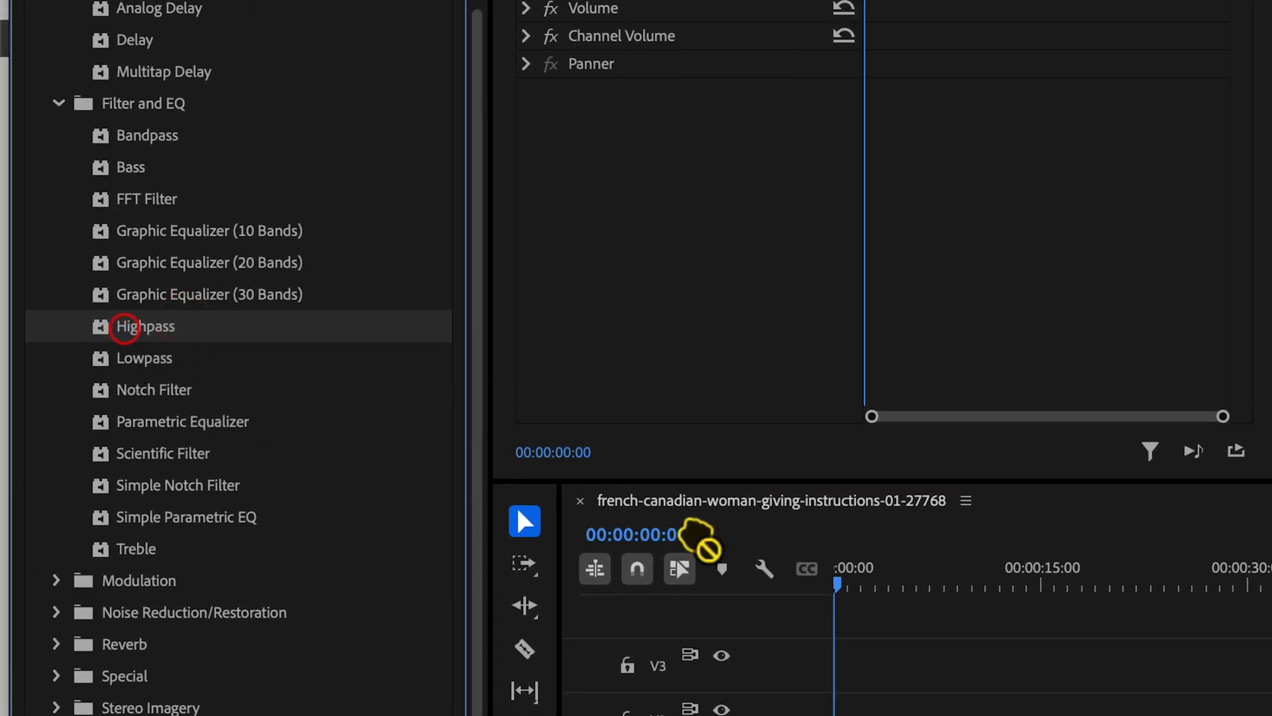
left_click_drag(124, 328, 551, 548)
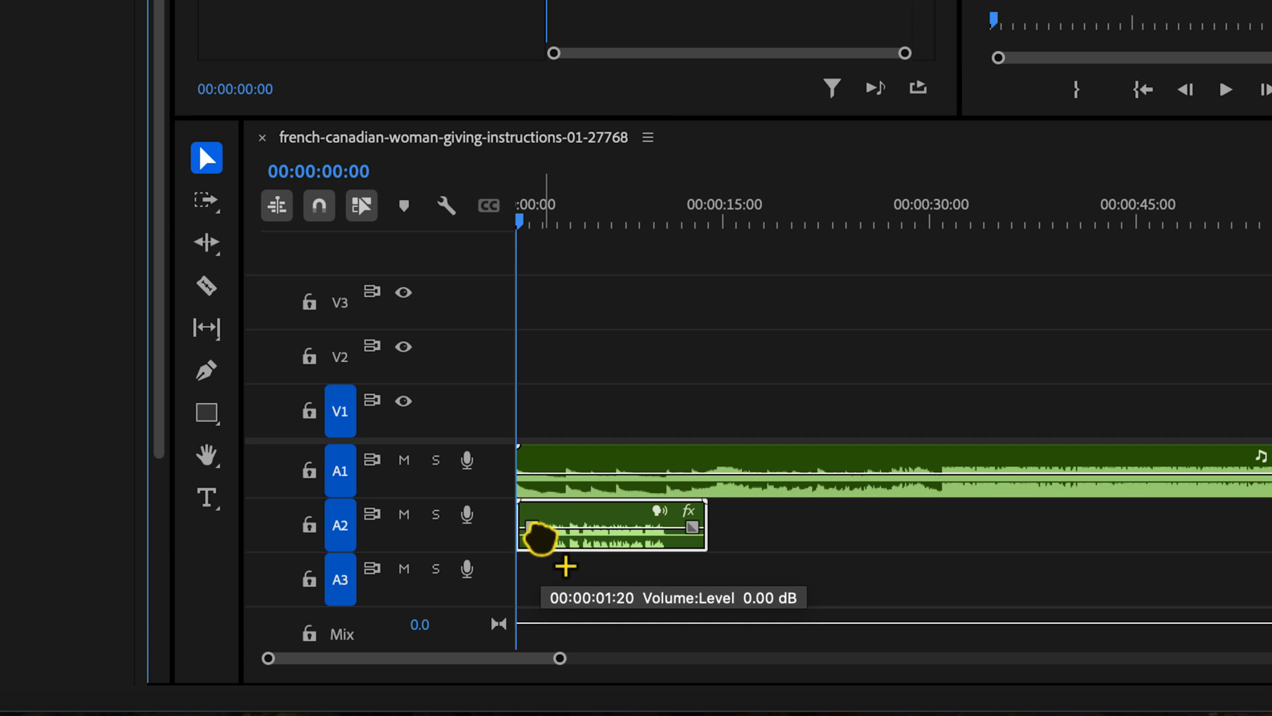
key("space")
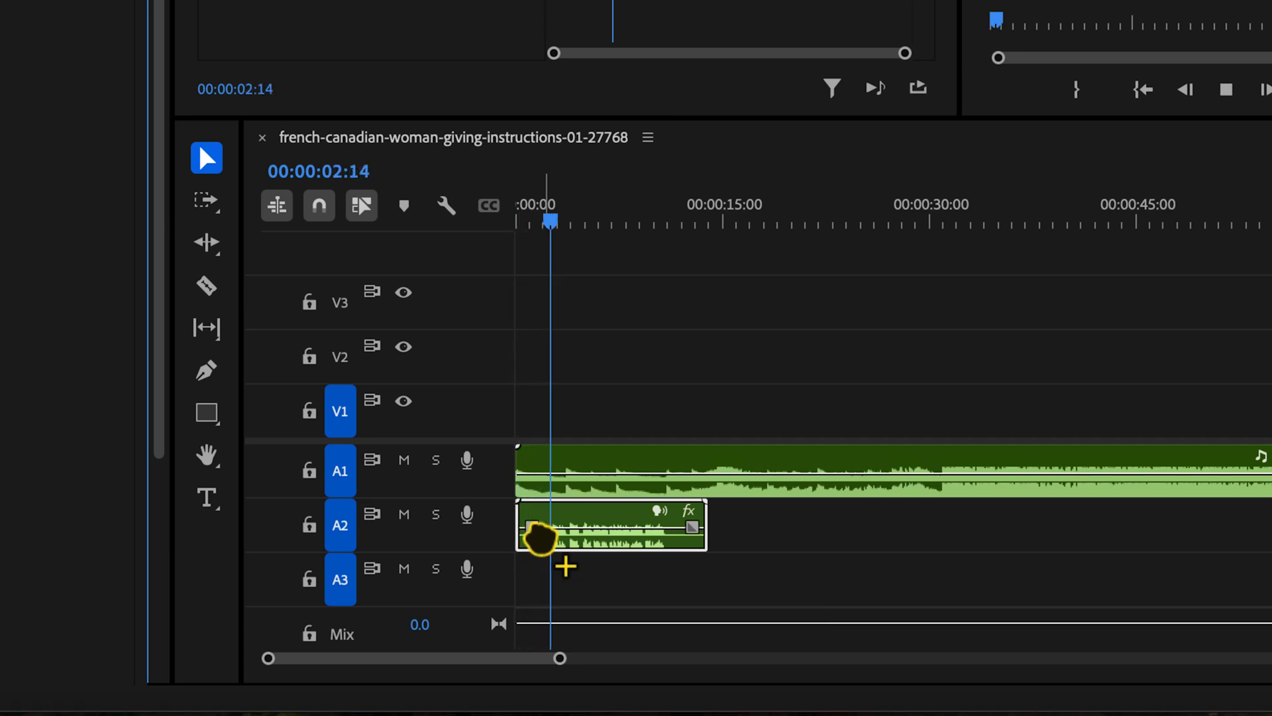
key("space")
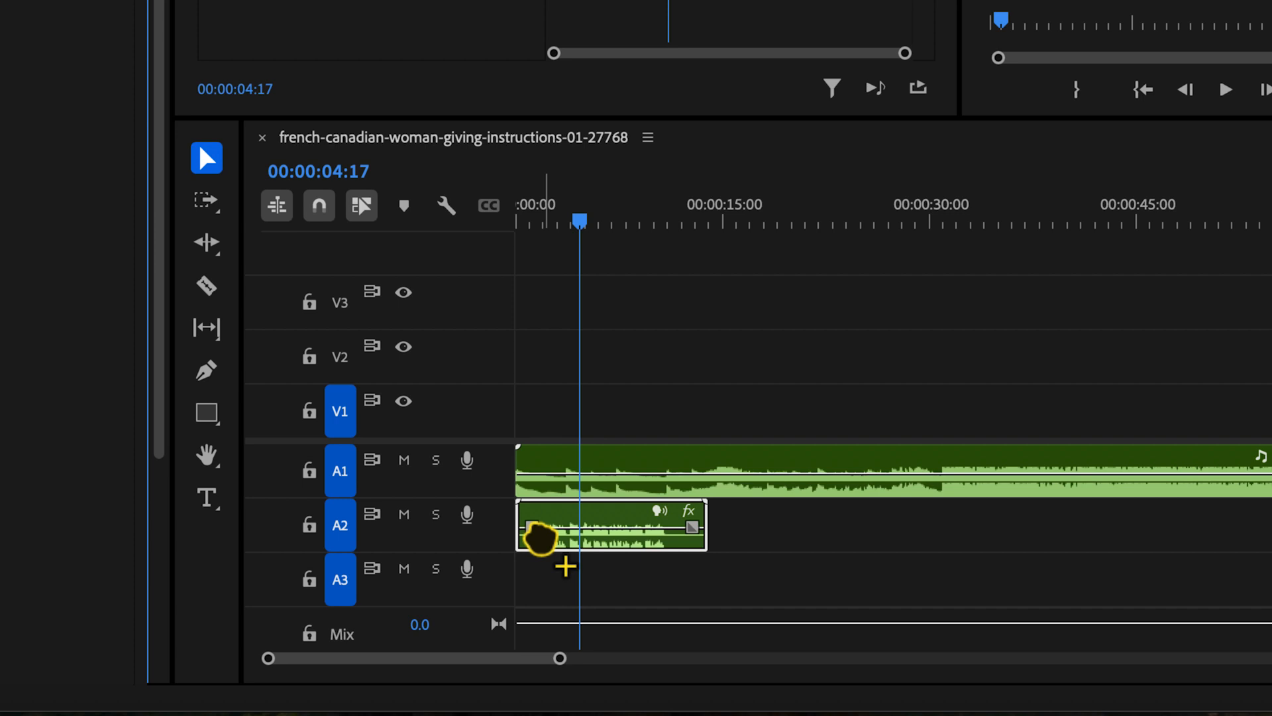
key("space")
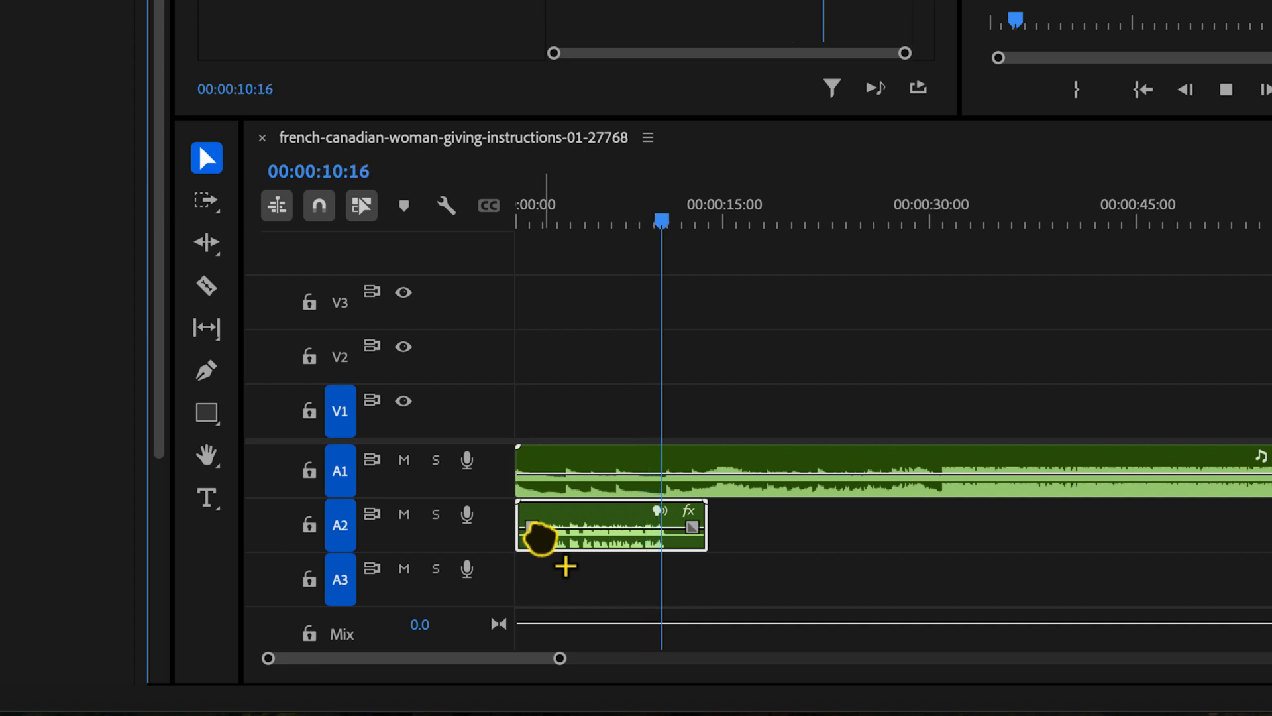
key("space")
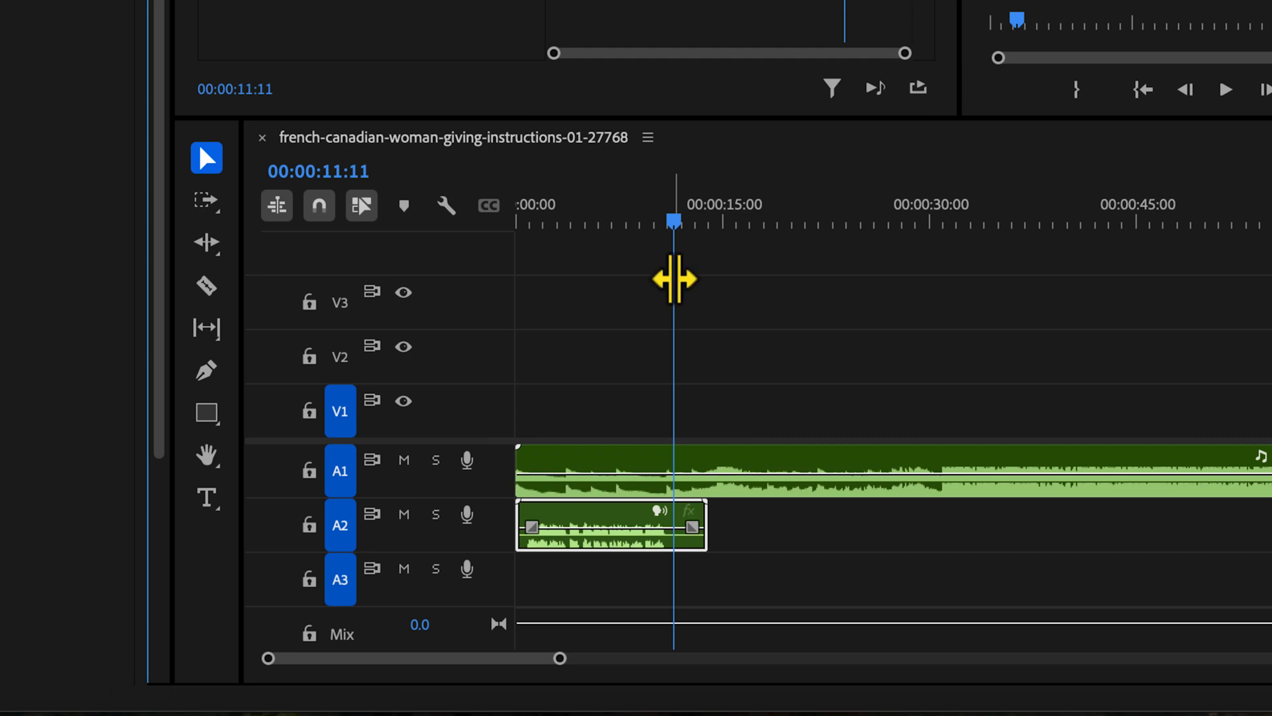
Apply the Analog Delay effect from Delay and Echo to the voice clip on A2.
left_click(57, 291)
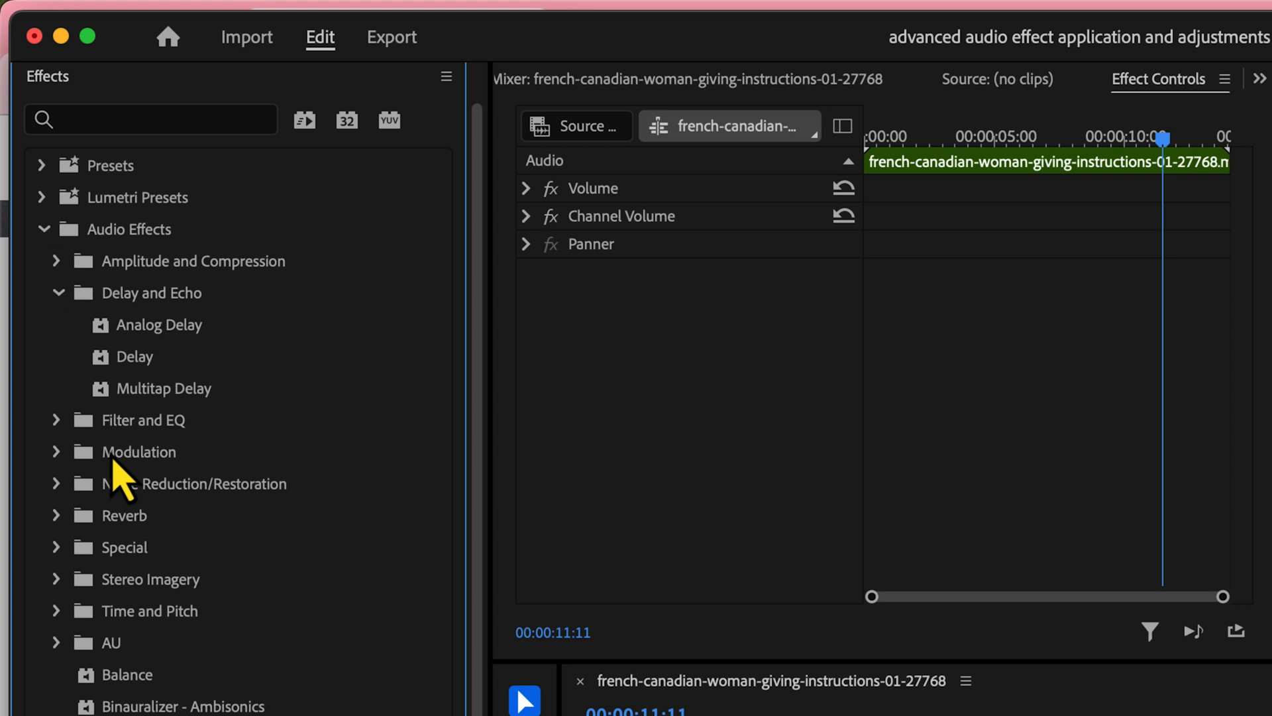
left_click(170, 313)
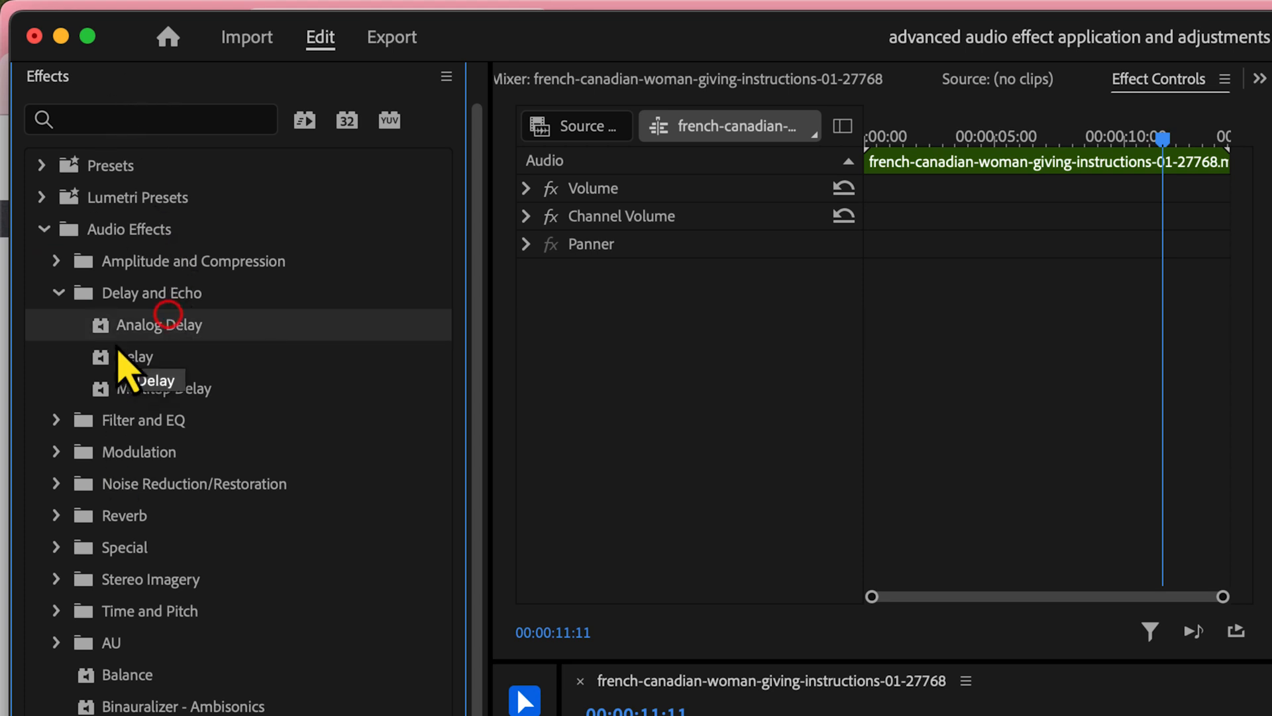
left_click_drag(120, 329, 581, 715)
Play the sequence from the start to hear the delayed voice over the music, continuing past the end of the voice clip.
left_click_drag(568, 402, 451, 375)
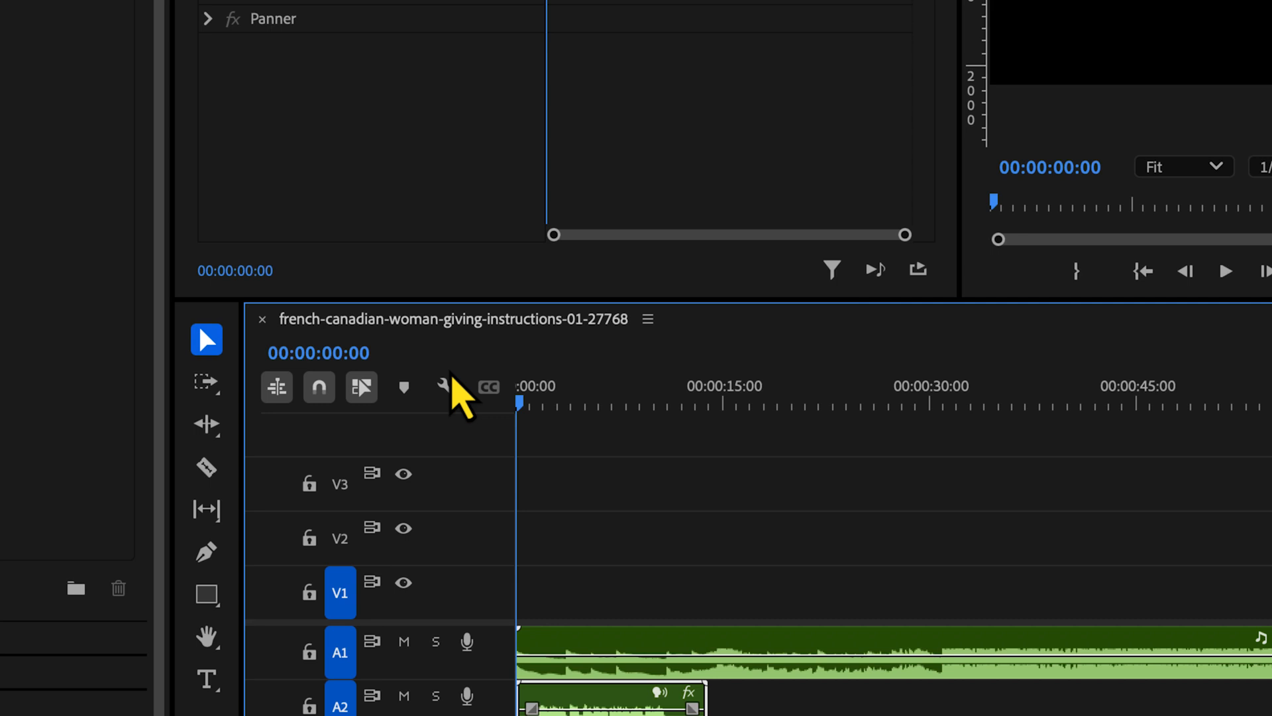
key("space")
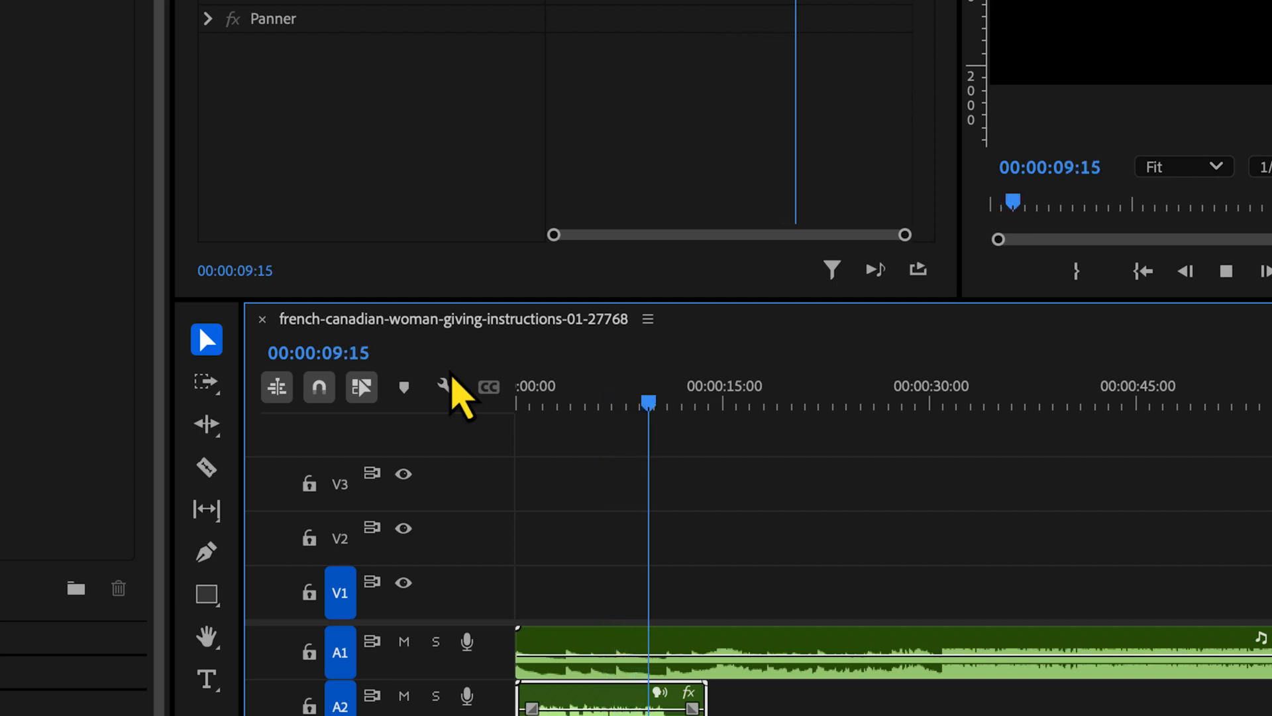
key("space")
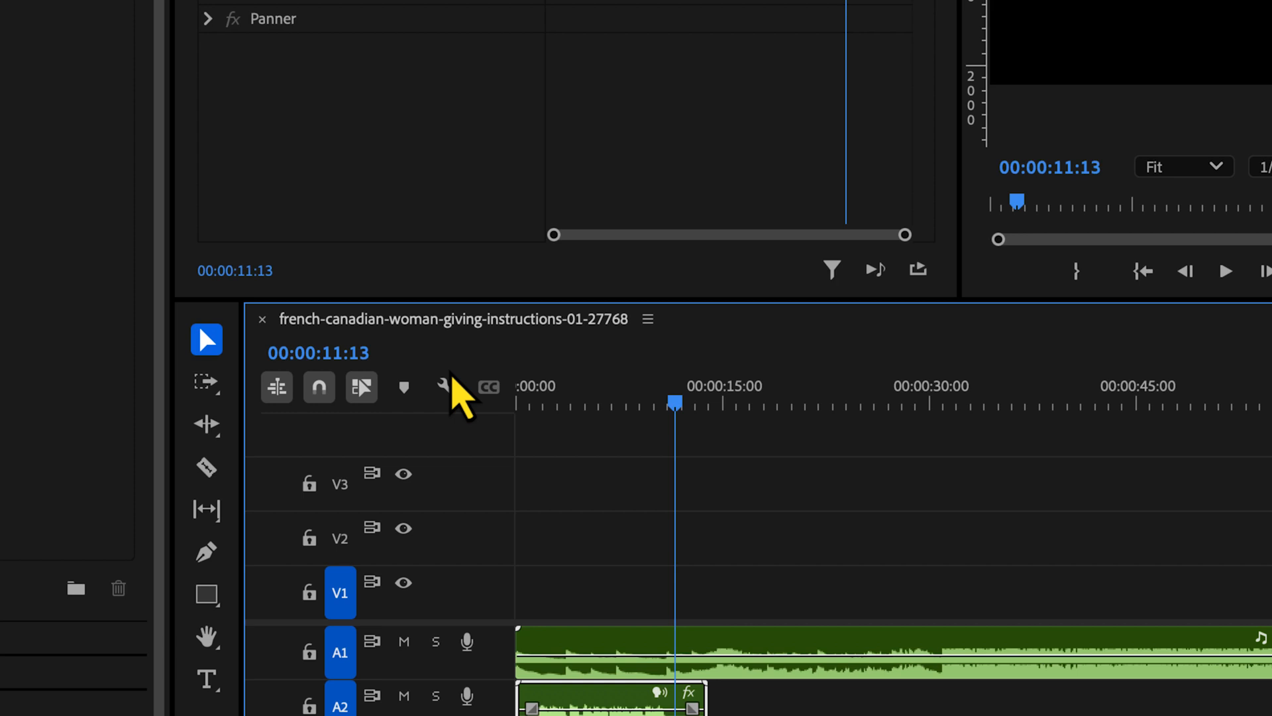
key("space")
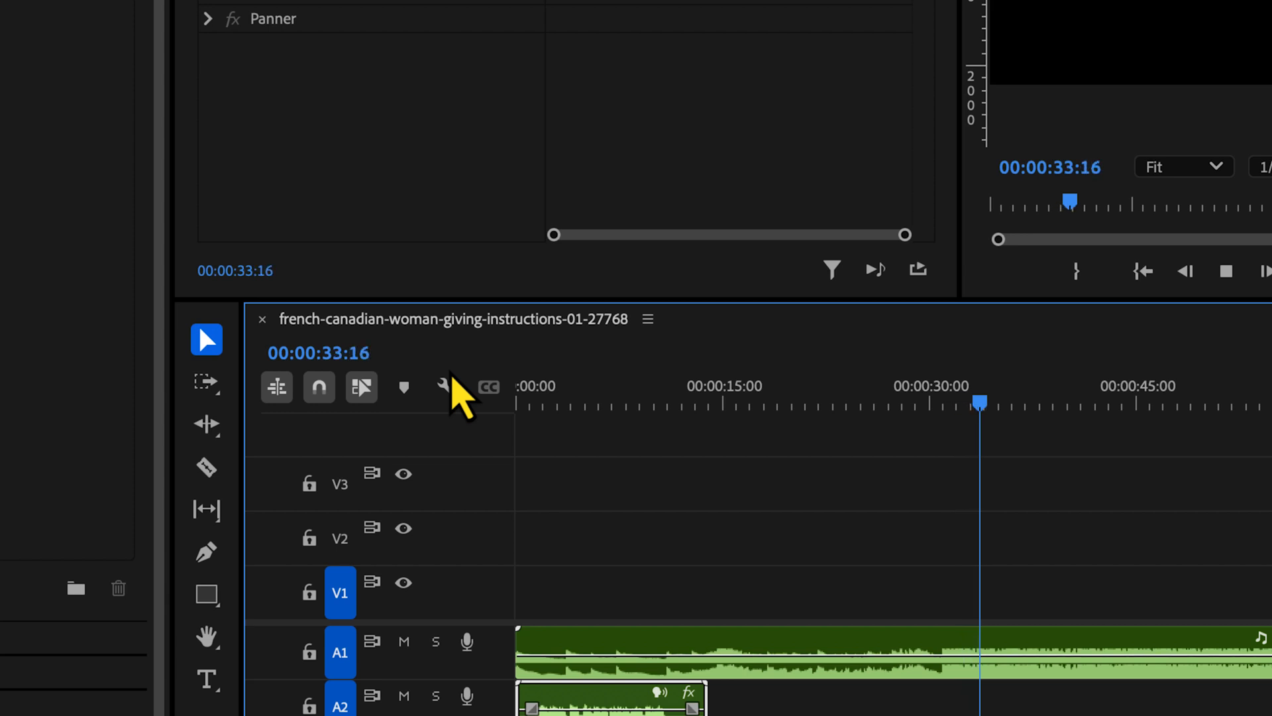
Stop playback and remove the Analog Delay effect from the voice clip on A2.
key("space")
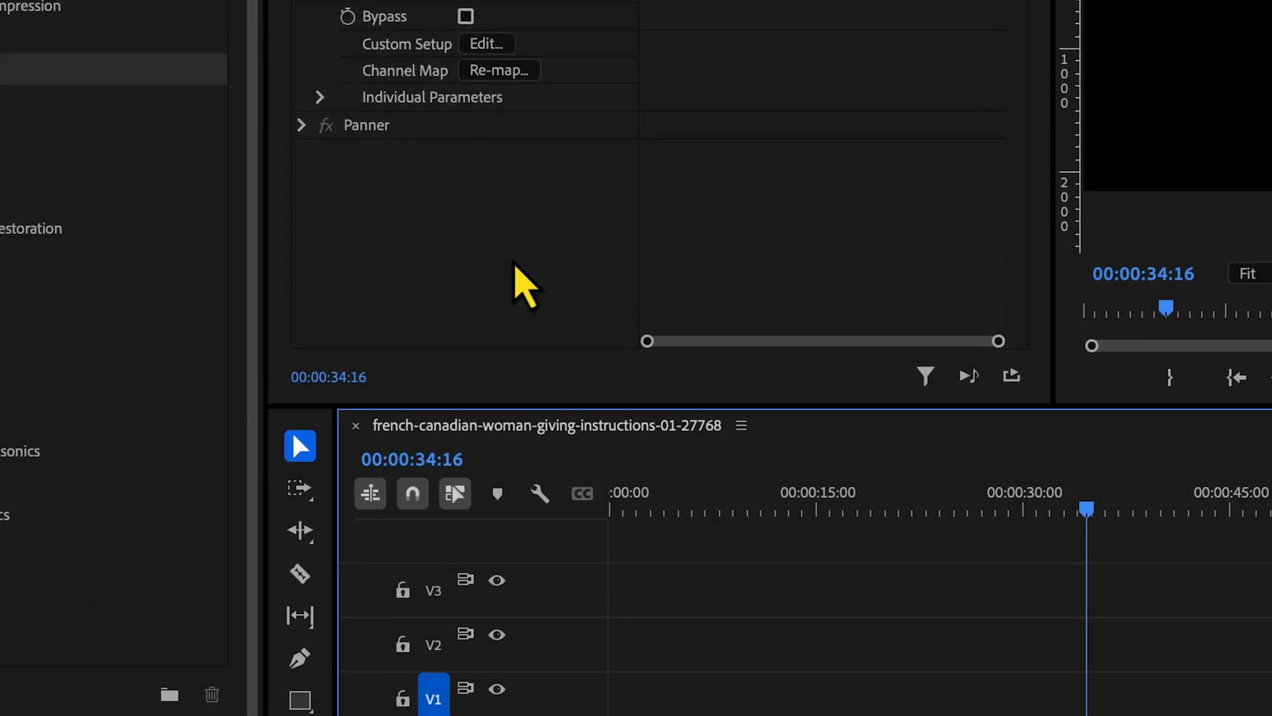
key("Delete")
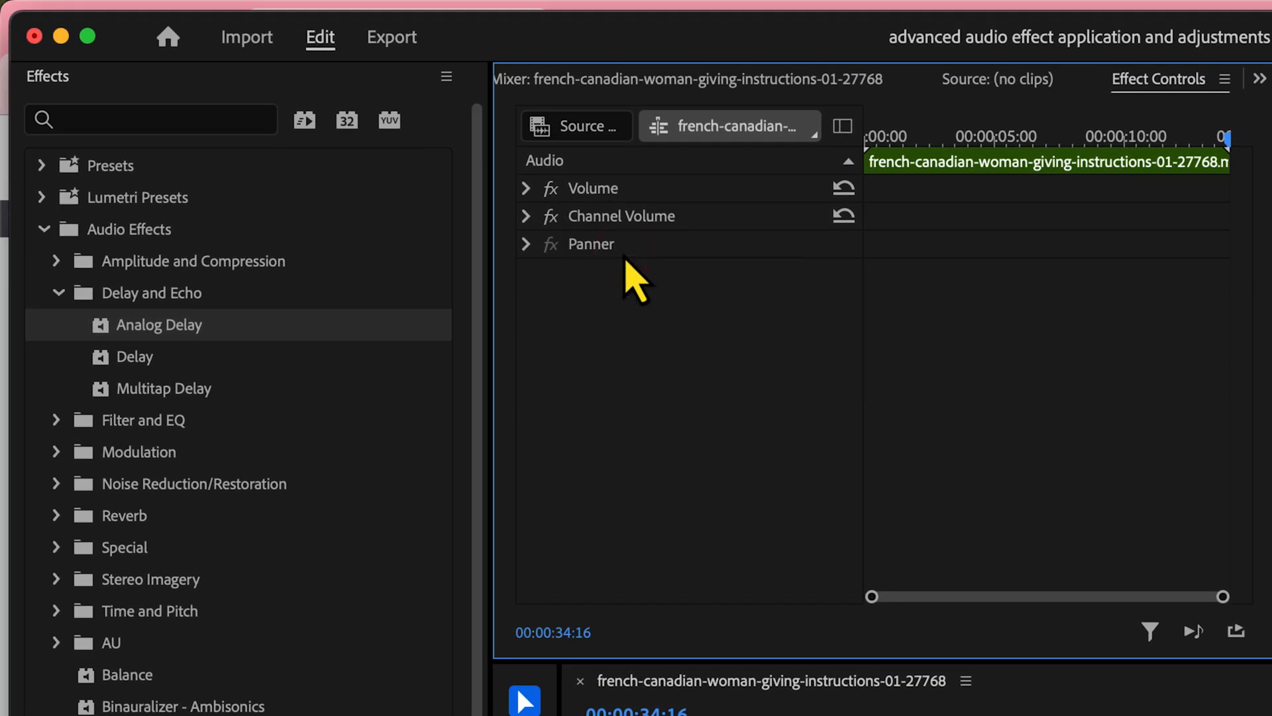
Search the effects for "para", apply Parametric Equalizer to the voice clip on A2, and open its custom setup editor.
left_click(247, 121)
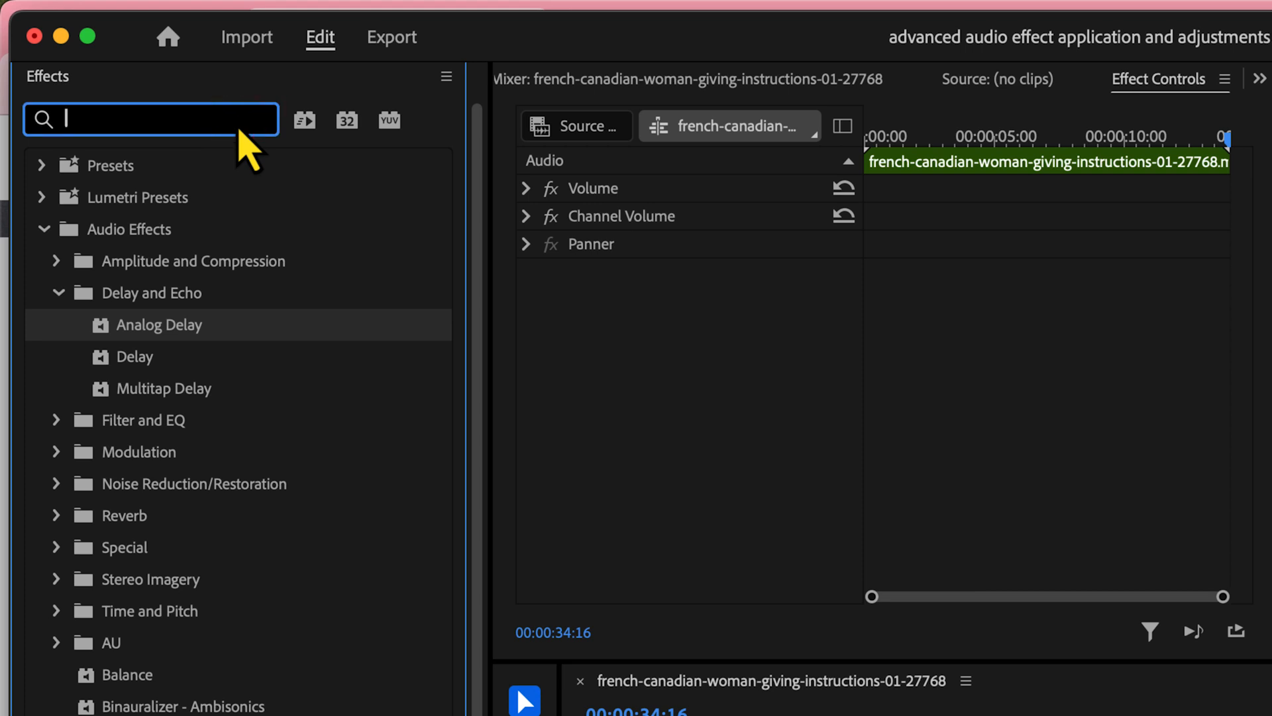
type("para")
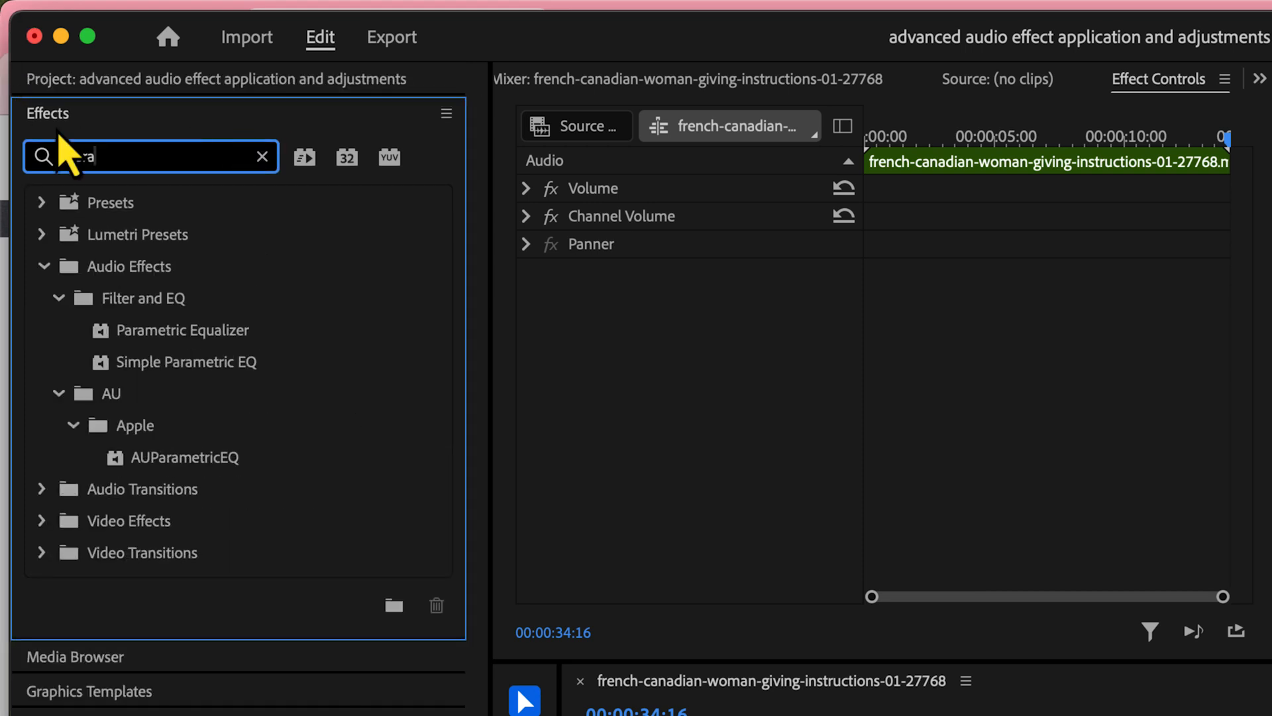
left_click(106, 330)
left_click_drag(107, 332, 609, 695)
left_click(557, 372)
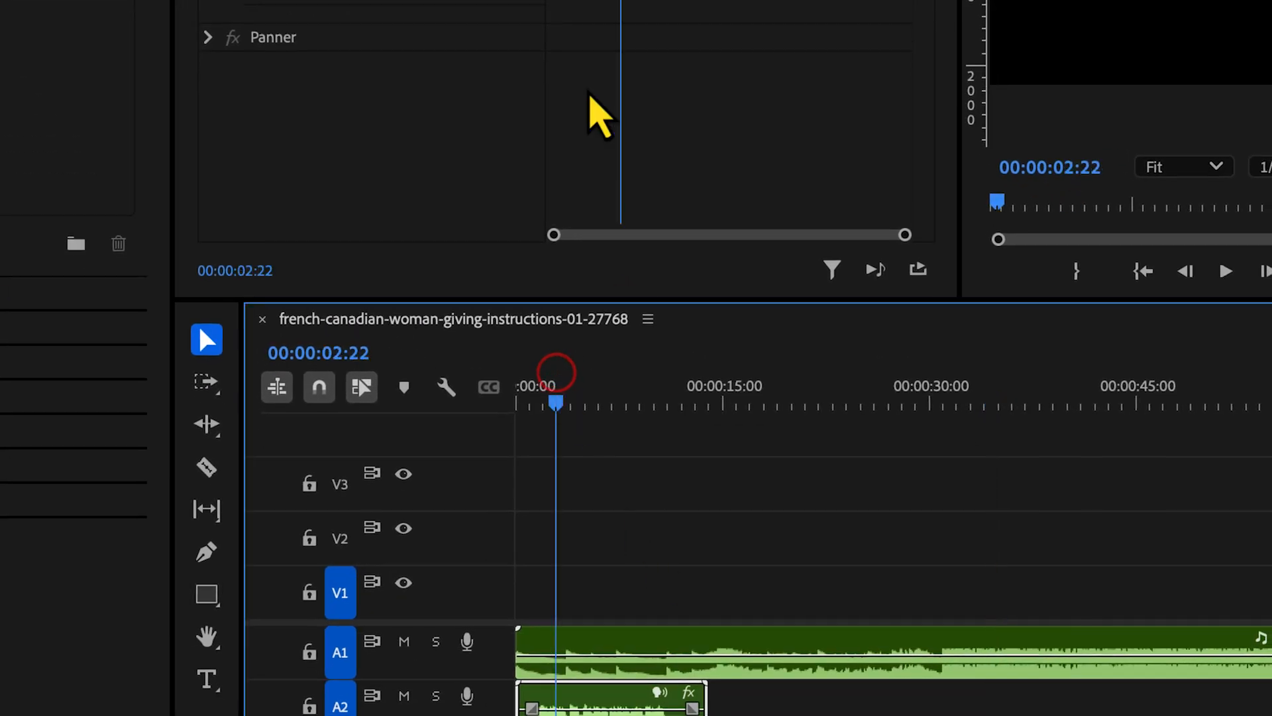
left_click(708, 293)
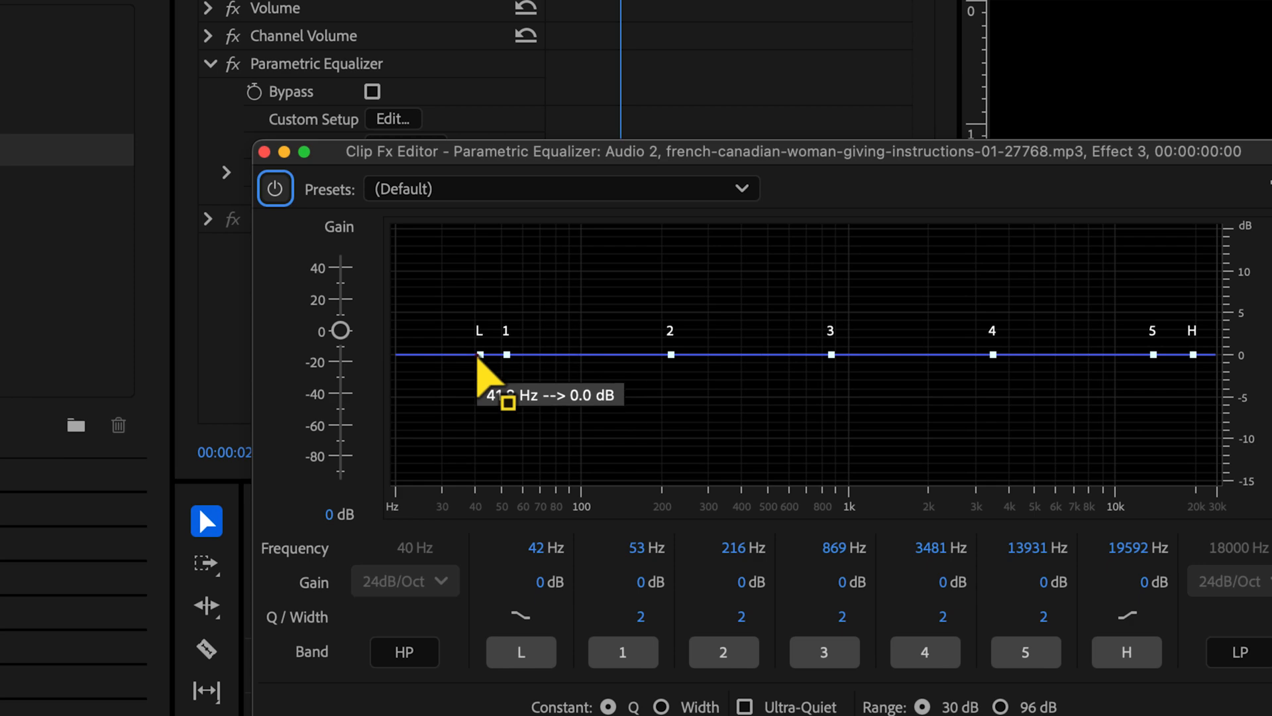
Set equalizer band L to 27 Hz at -15 dB and band 2 to 192 Hz at 14.2 dB, playing the voice after each change.
left_click_drag(471, 358, 431, 494)
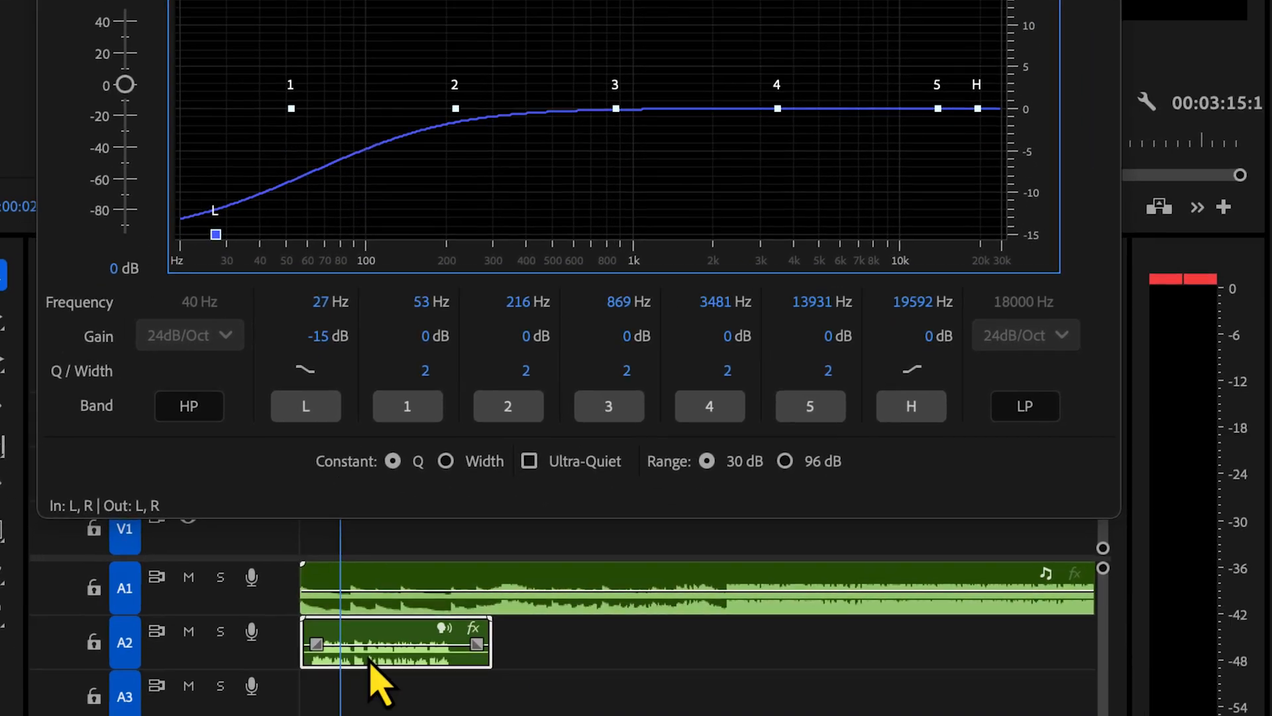
key("space")
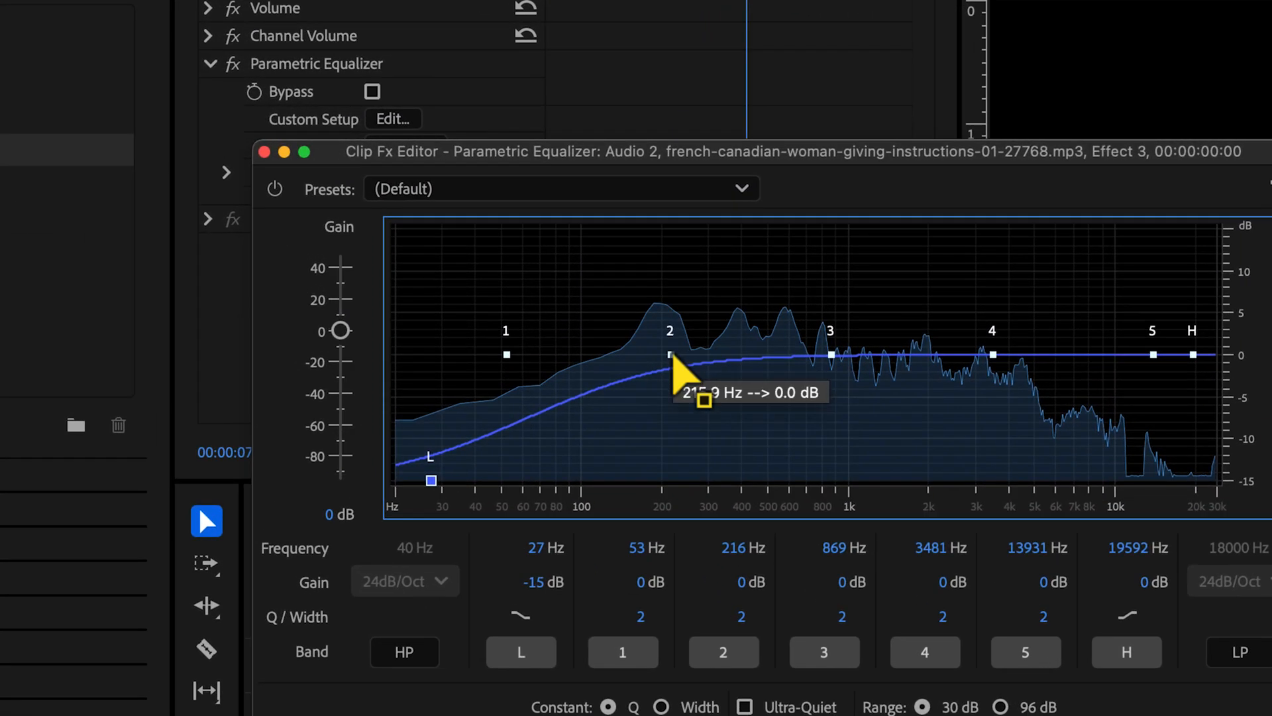
left_click_drag(673, 356, 657, 237)
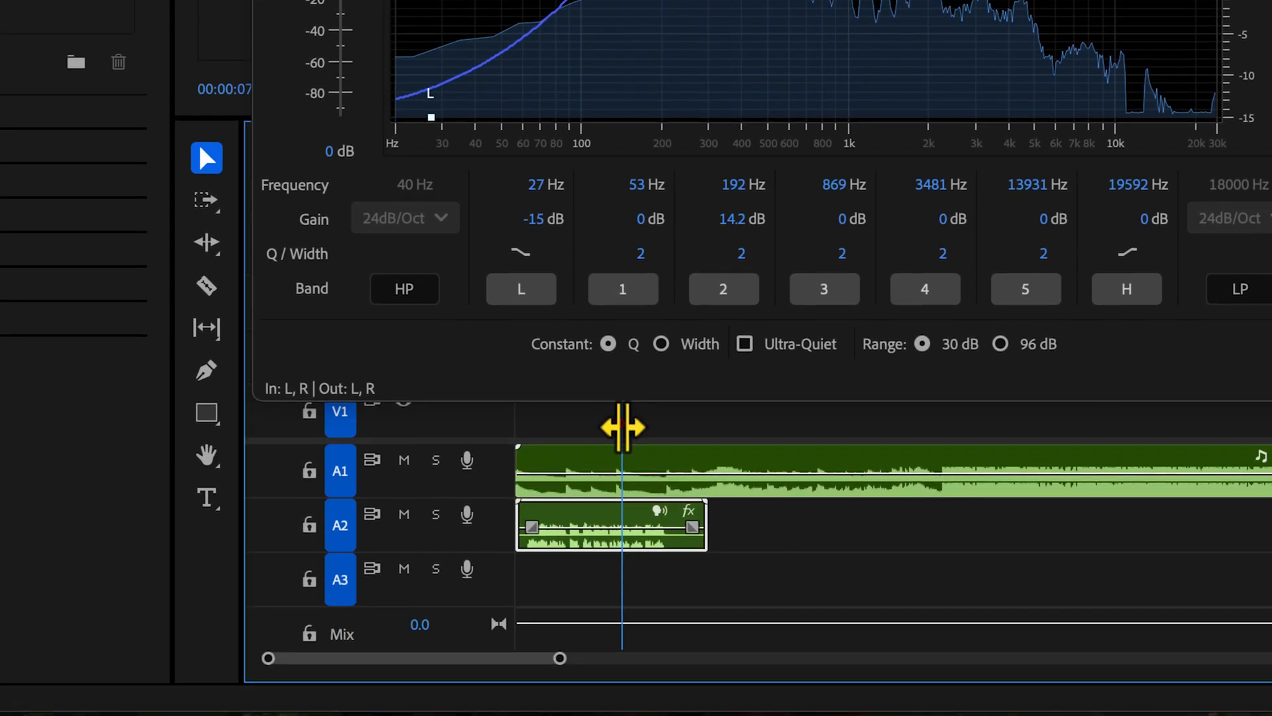
left_click_drag(620, 423, 489, 419)
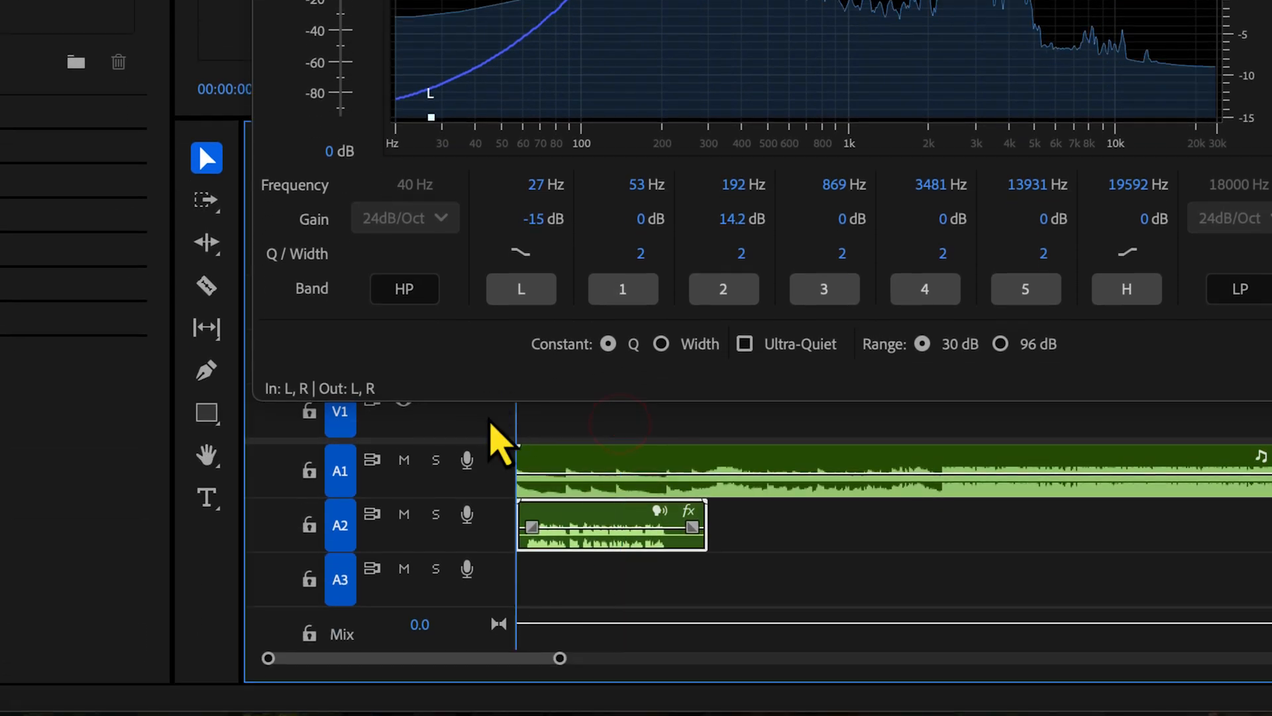
key("space")
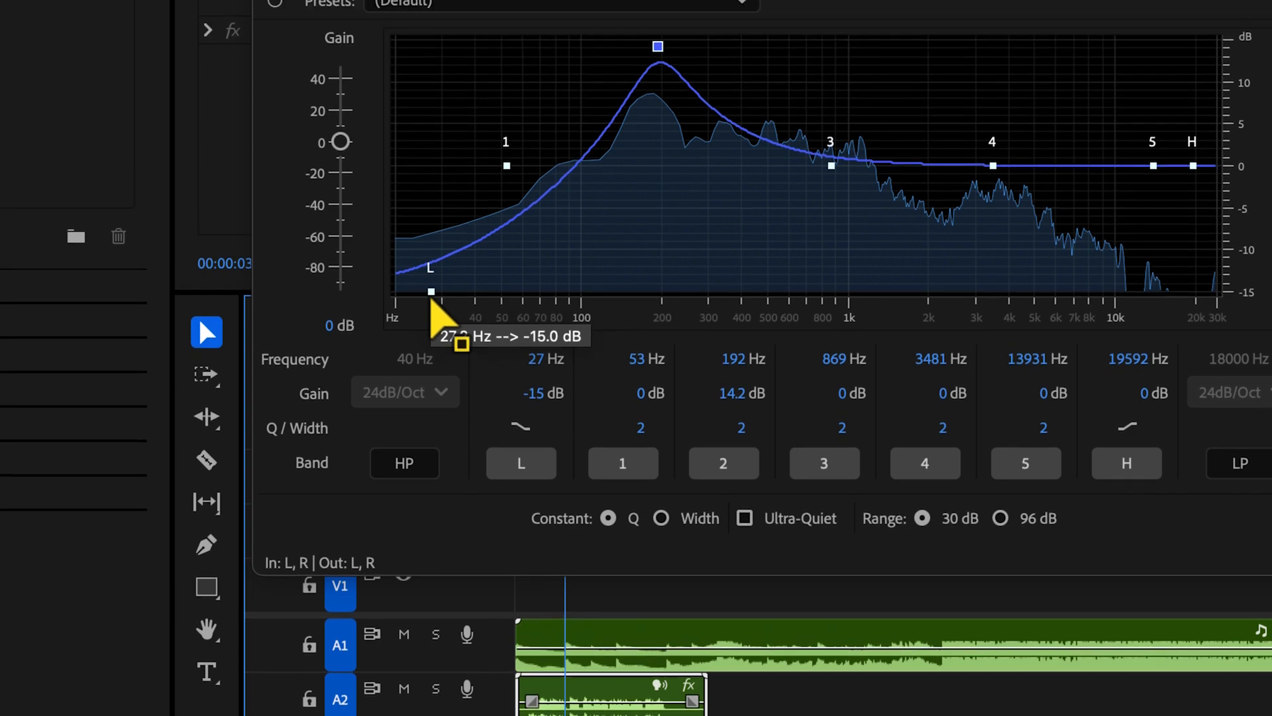
Raise equalizer band L to 15 dB at 22 Hz and play the sequence from the start.
left_click_drag(431, 296, 403, 45)
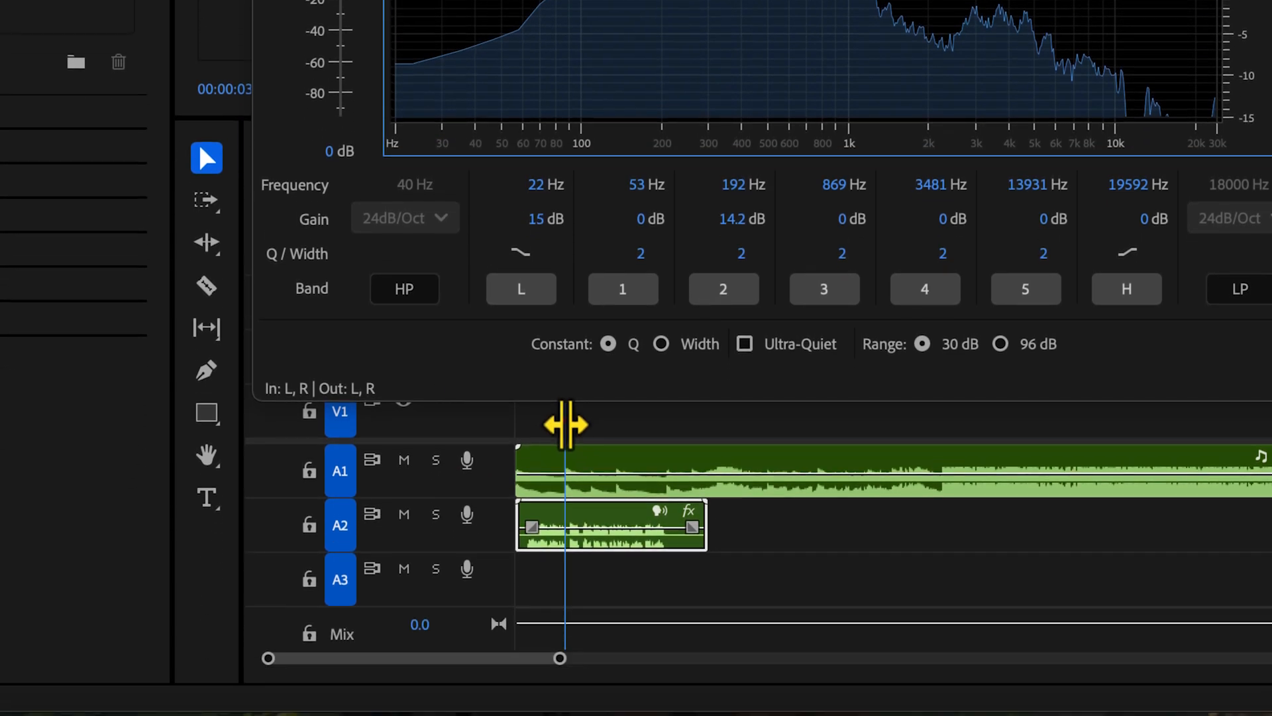
left_click_drag(564, 601, 462, 601)
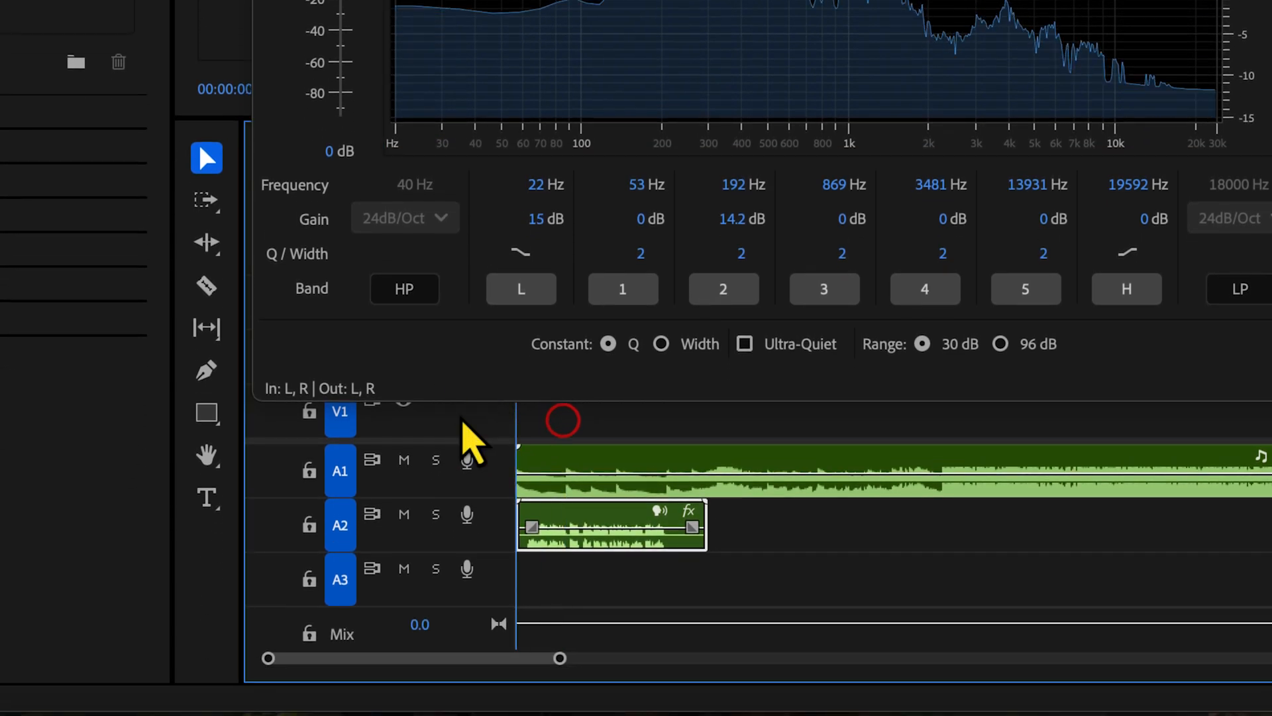
key("space")
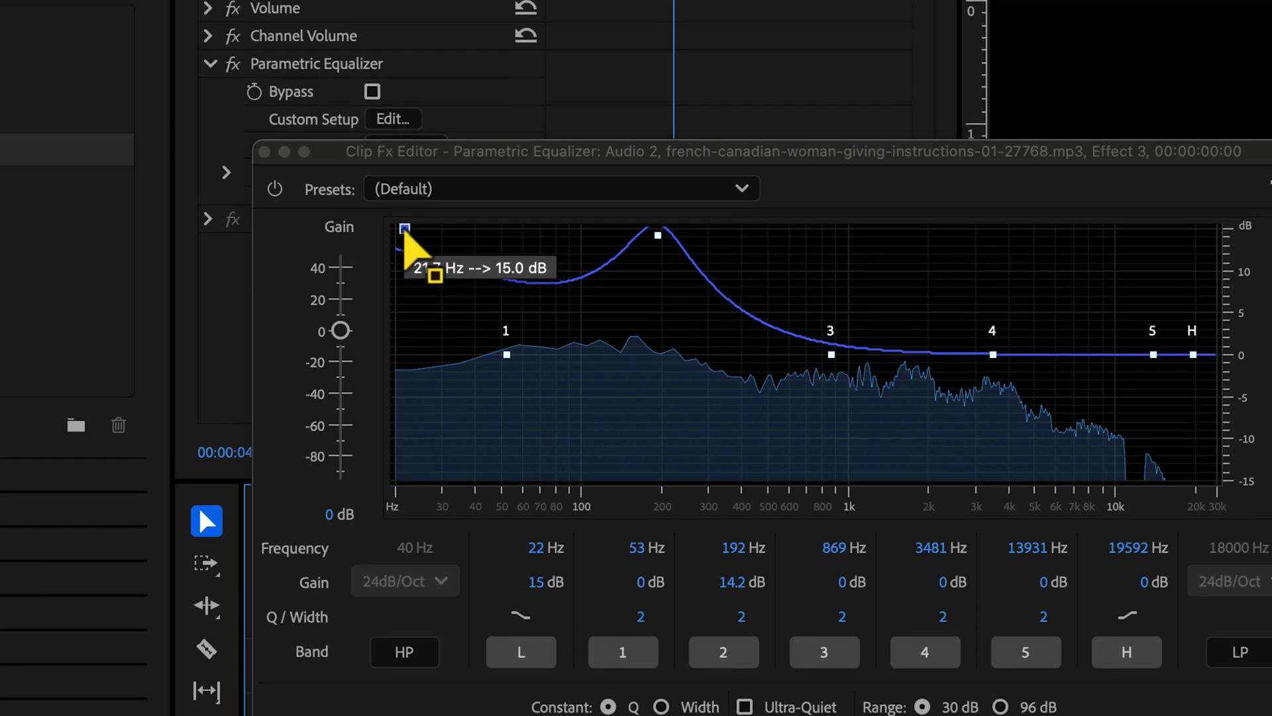
Reduce the gain of equalizer band L to 12.3 dB at 22 Hz.
left_click_drag(405, 230, 405, 260)
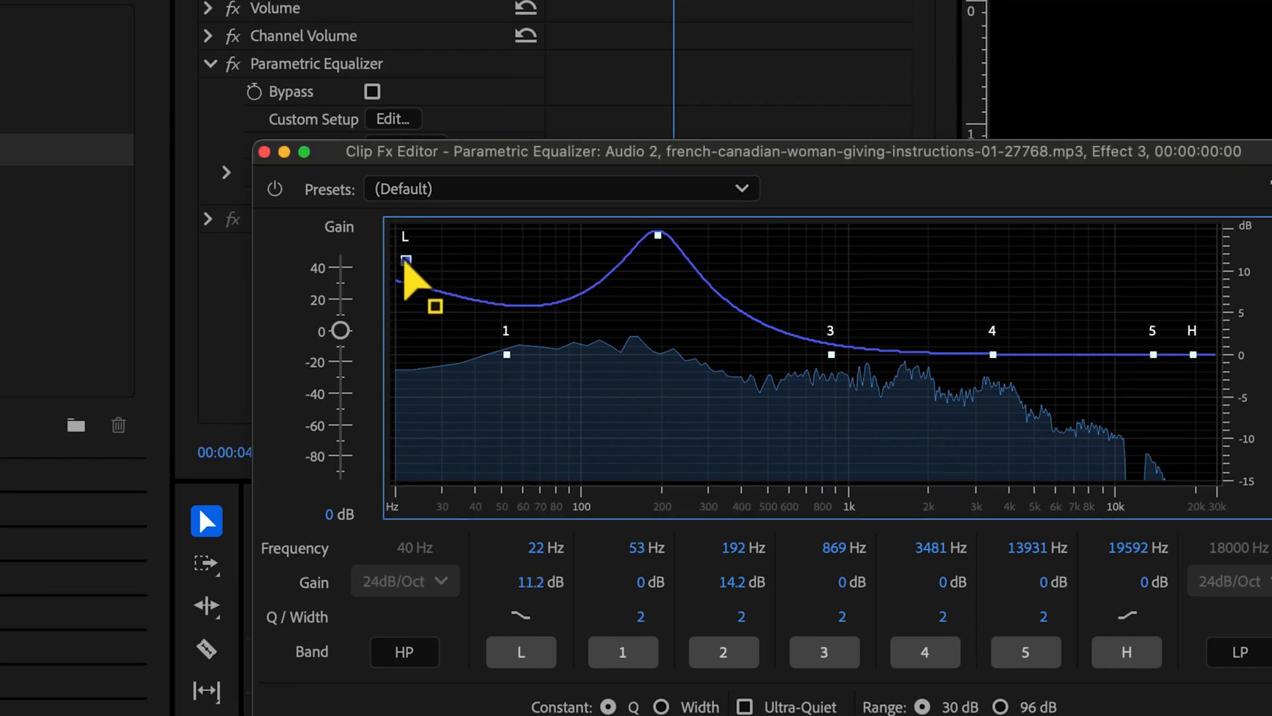
left_click_drag(405, 260, 406, 257)
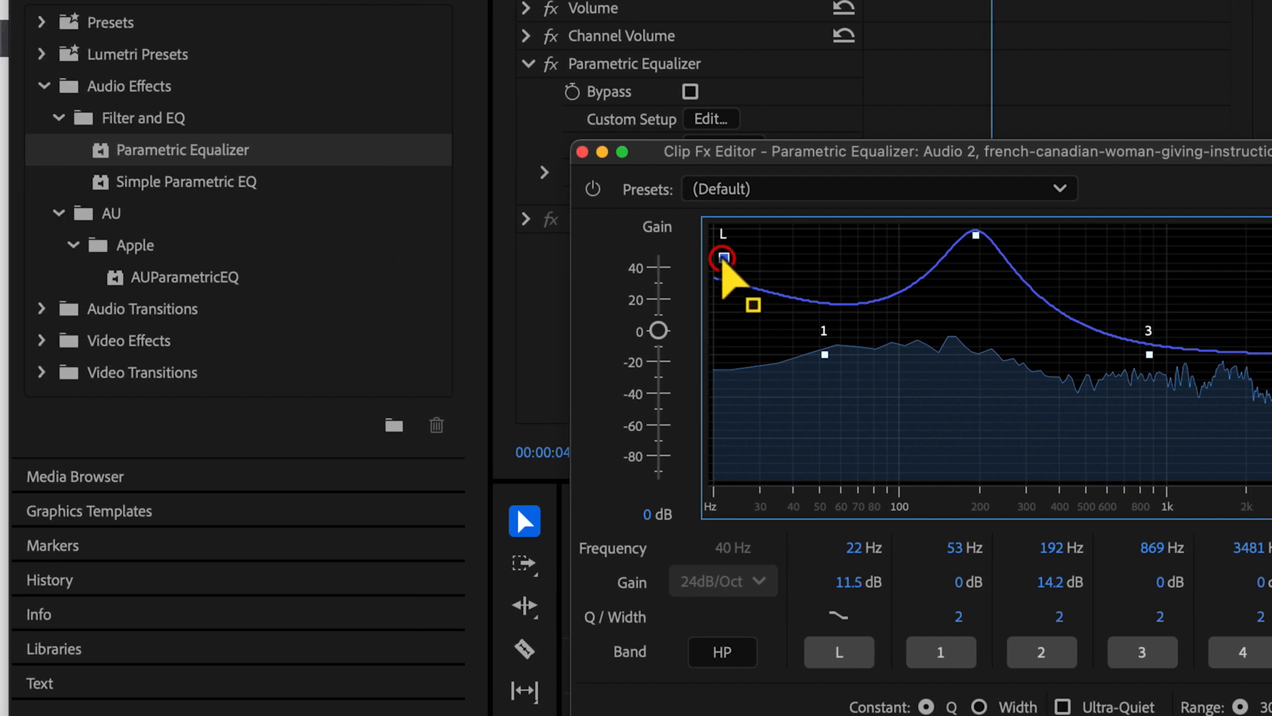
left_click_drag(724, 257, 724, 250)
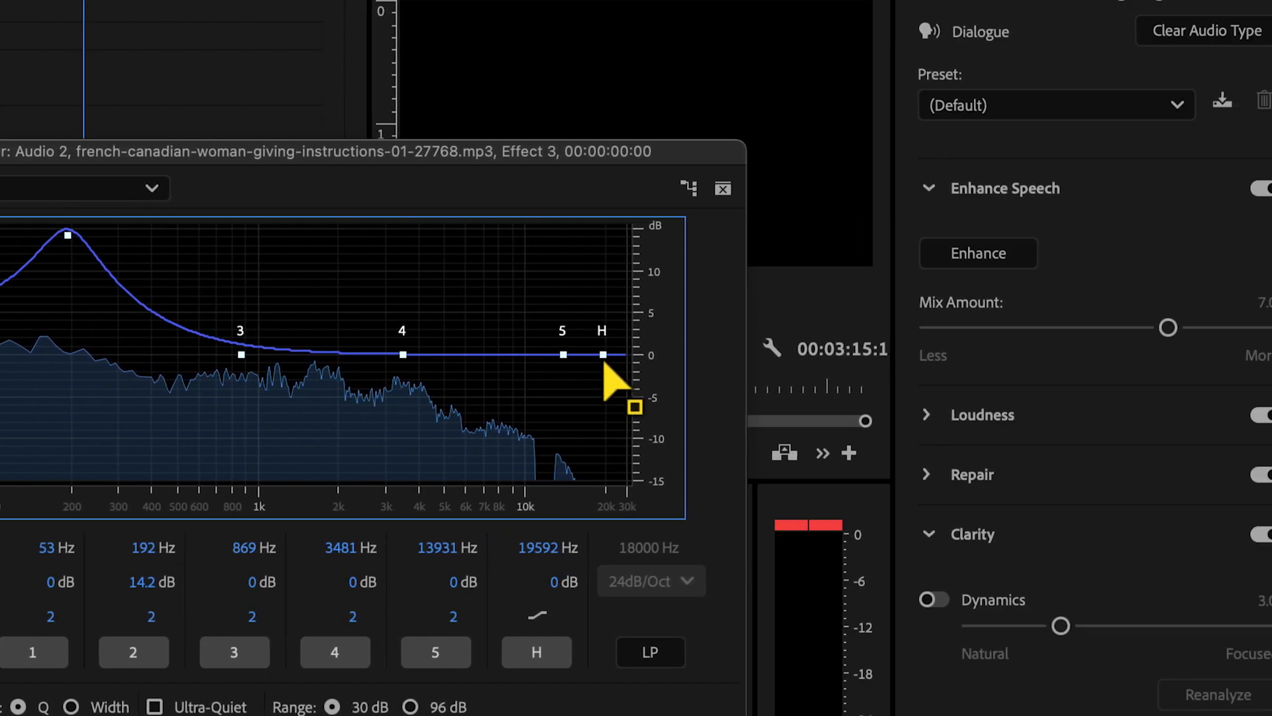
Lower band H to -14.7 dB at 20217 Hz and band 5 to -4.9 dB at 12943 Hz, and play from the start.
left_click(1192, 354)
left_click_drag(560, 356, 561, 480)
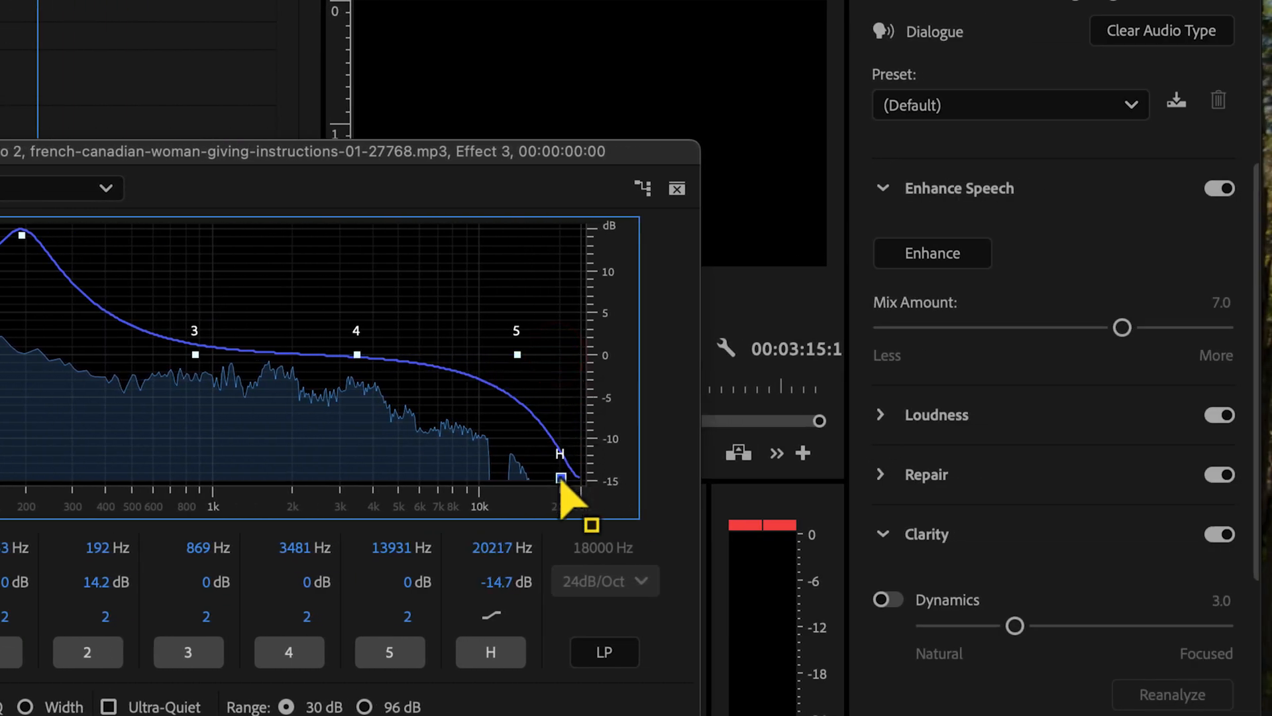
left_click_drag(517, 355, 508, 399)
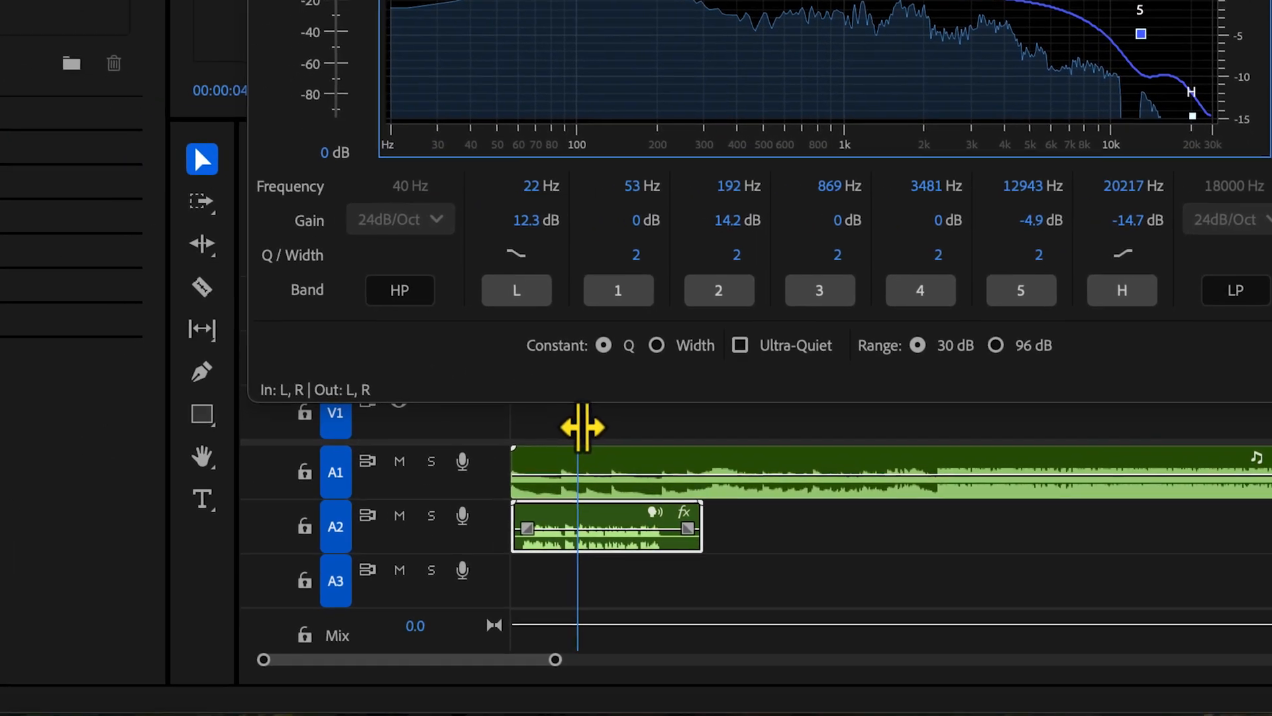
left_click_drag(581, 423, 457, 422)
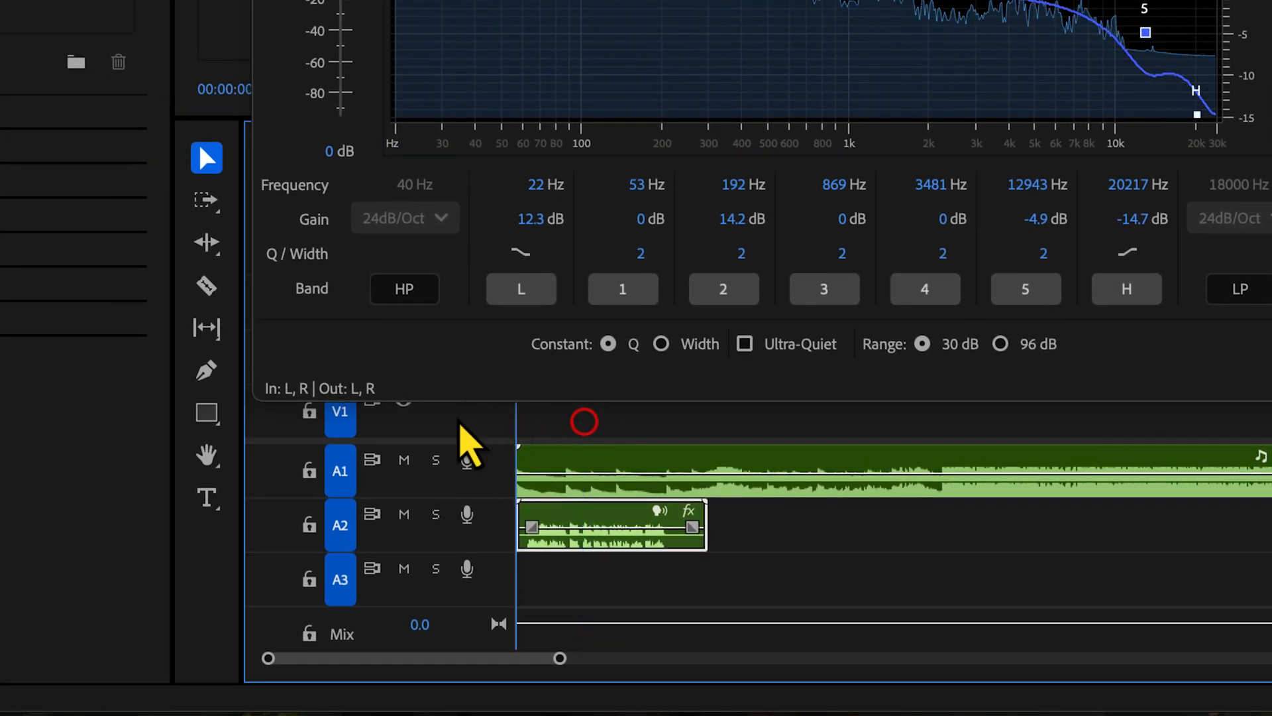
key("space")
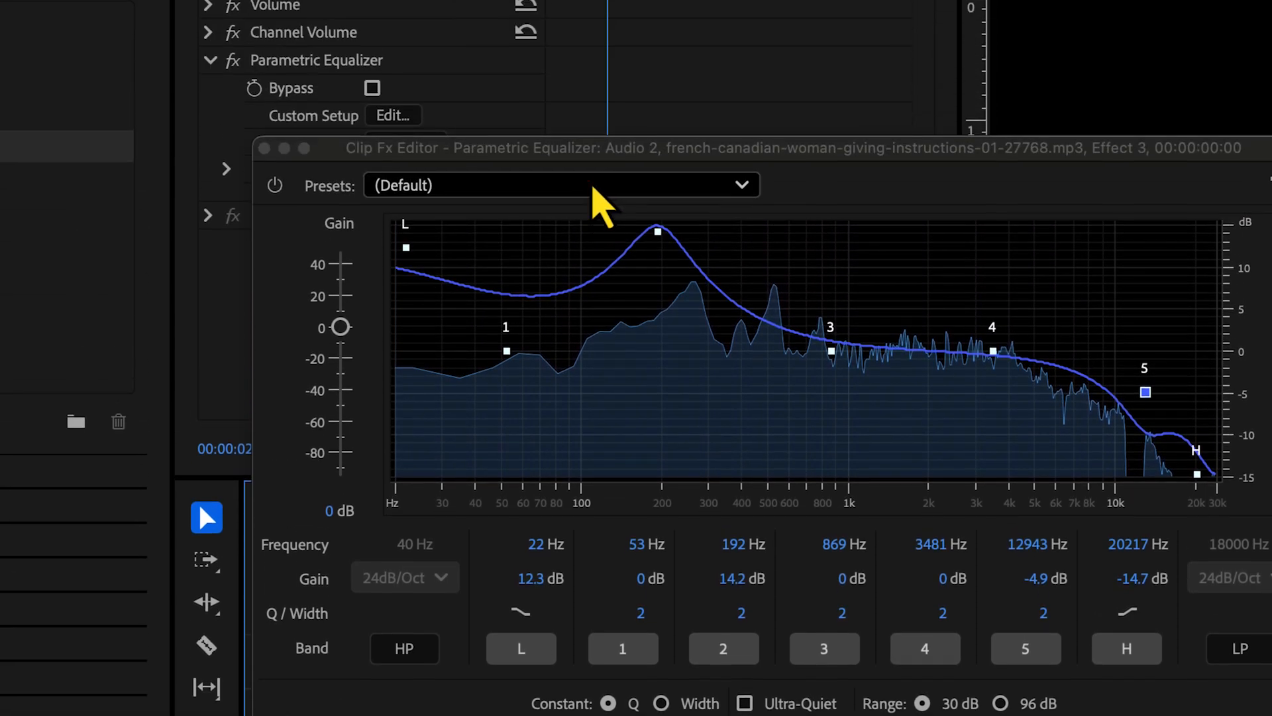
Apply the Vocal Enhancer preset to the Parametric Equalizer, play the sequence from the start, and close the effect editor.
left_click(589, 0)
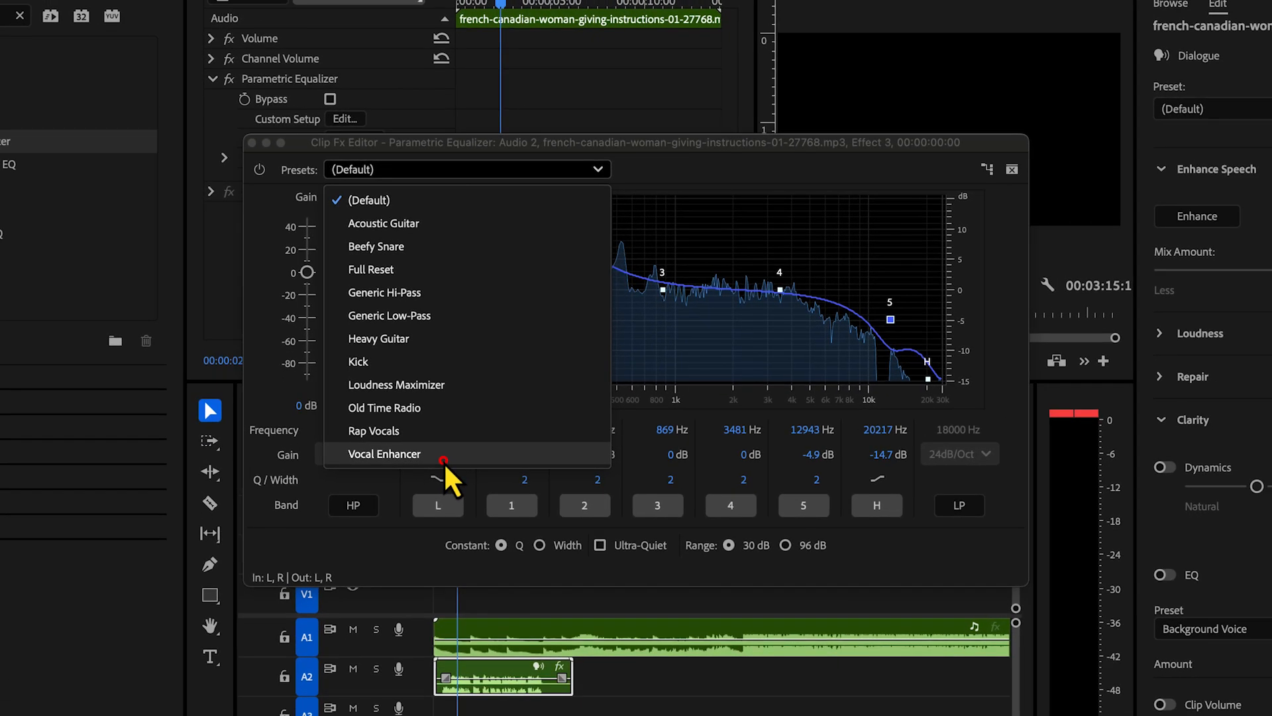
left_click(564, 592)
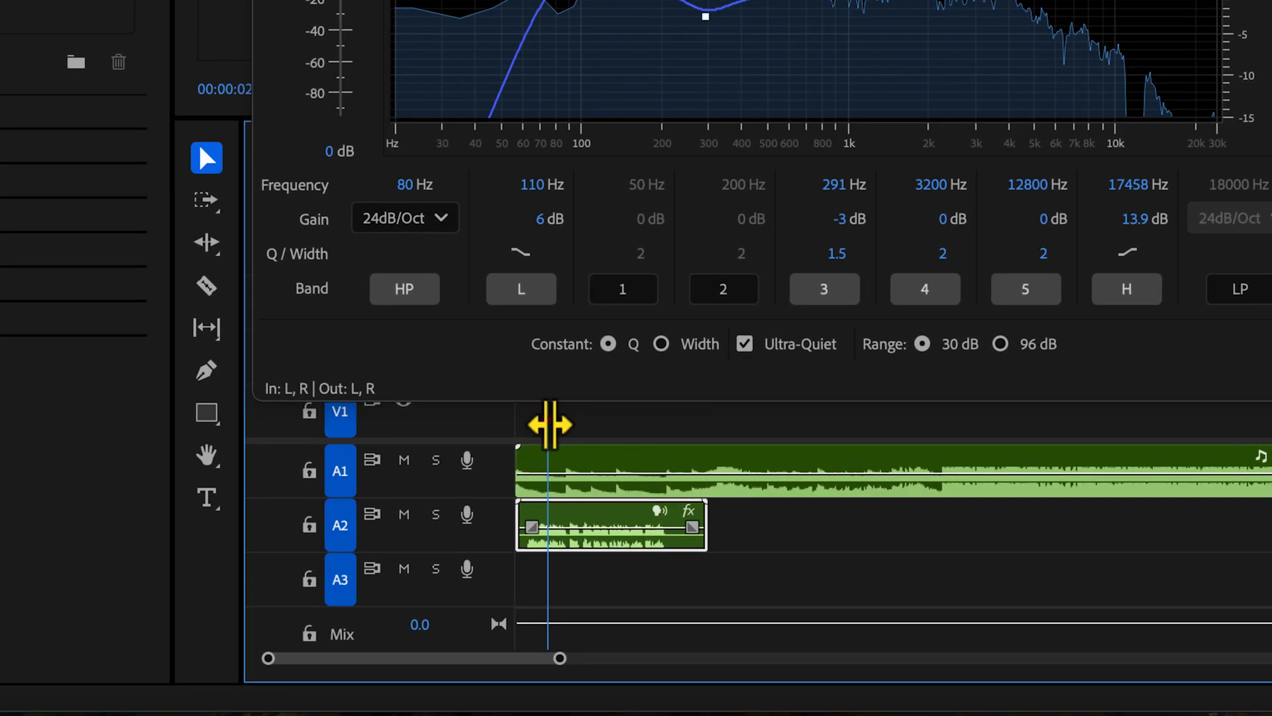
left_click_drag(548, 423, 500, 446)
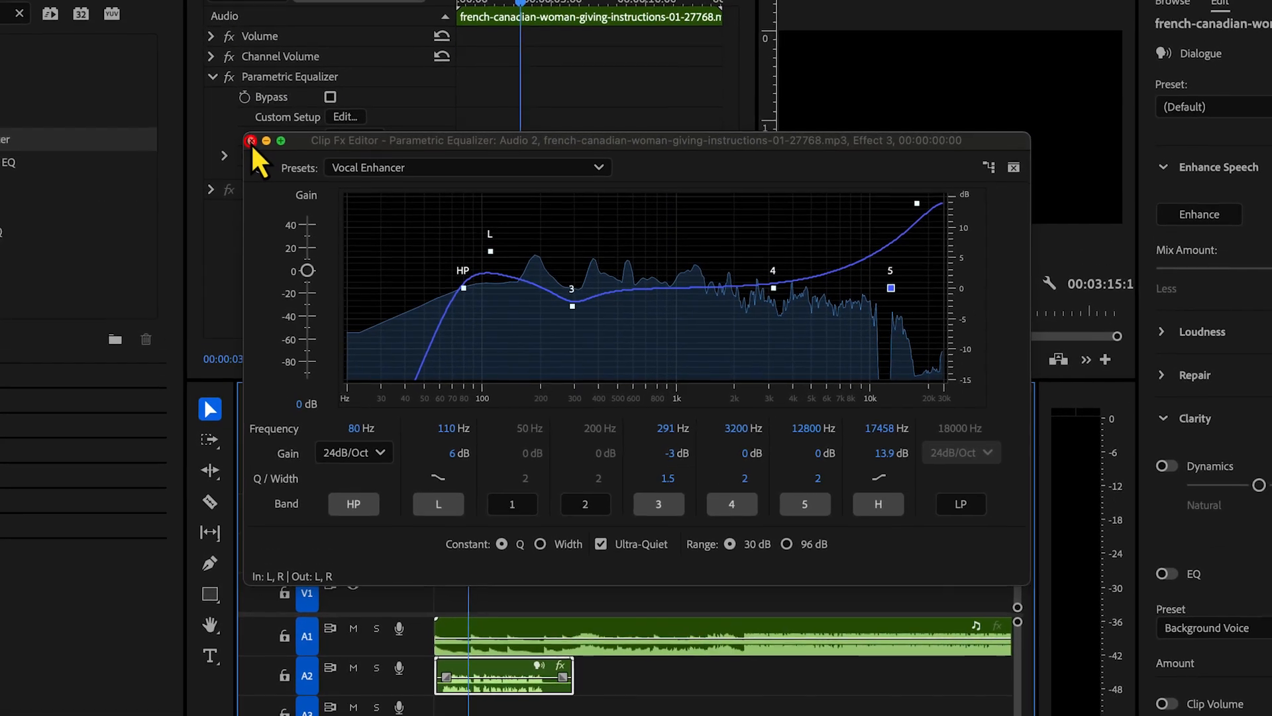
left_click(252, 136)
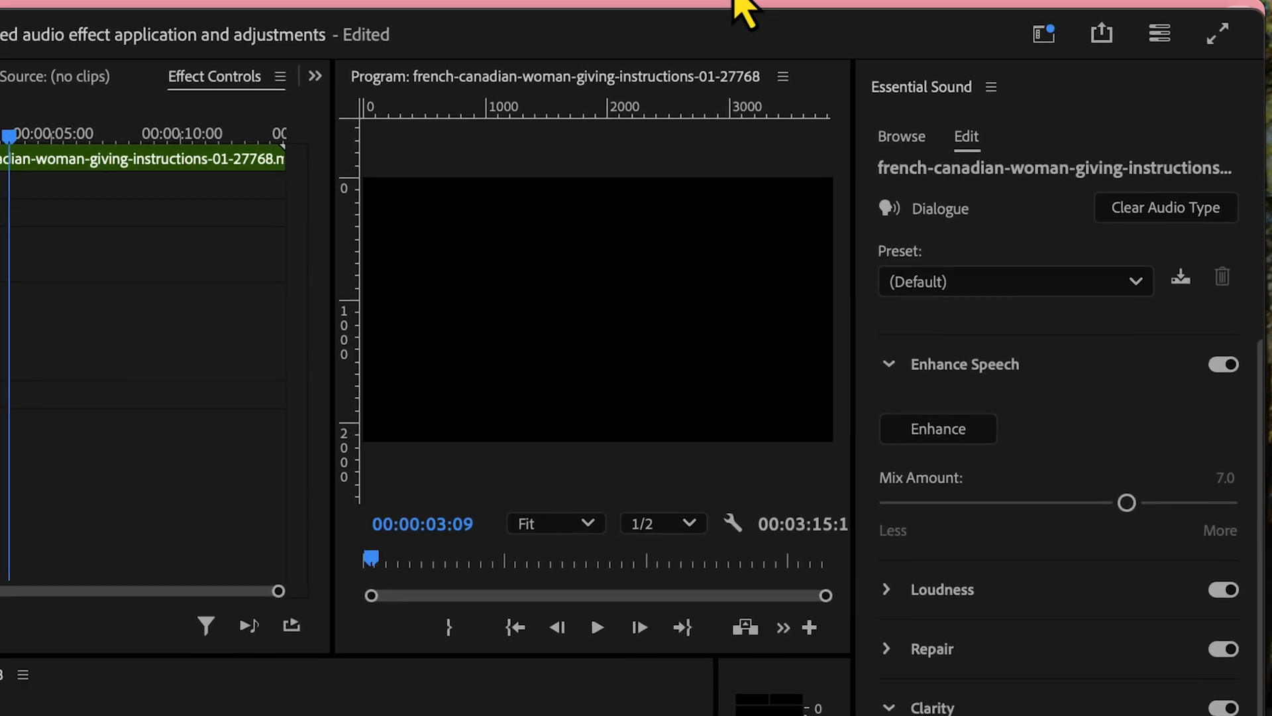
left_click(742, 7)
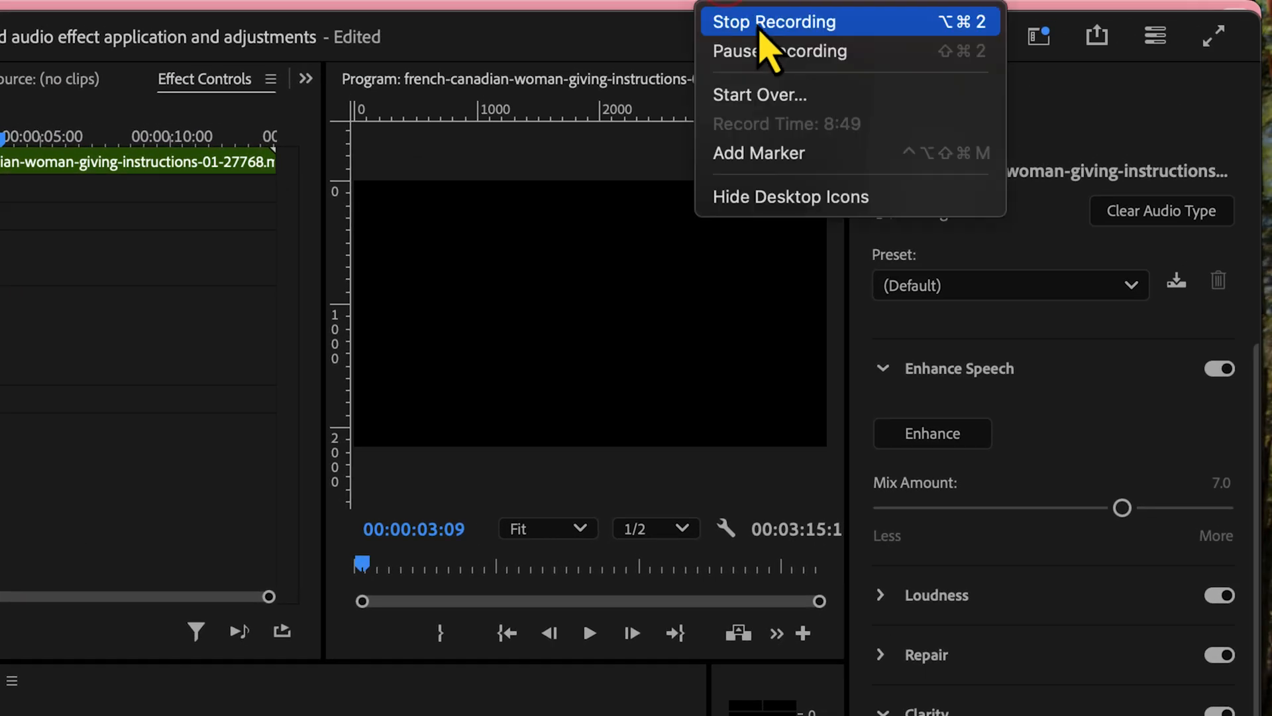